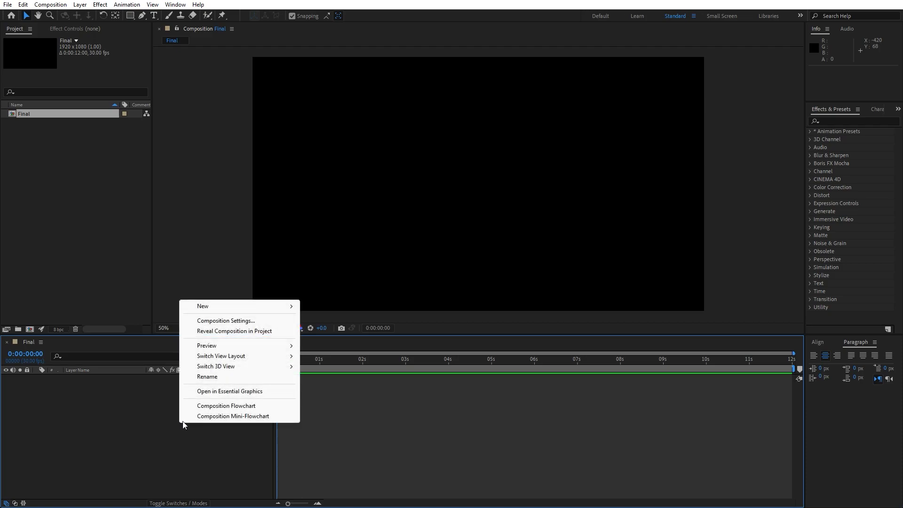
Create a 1920 x 1080 px white solid layer named Background in the Final composition
{"action": "mouse_move", "coordinate": [209, 306]}
{"action": "left_click", "coordinate": [325, 332]}
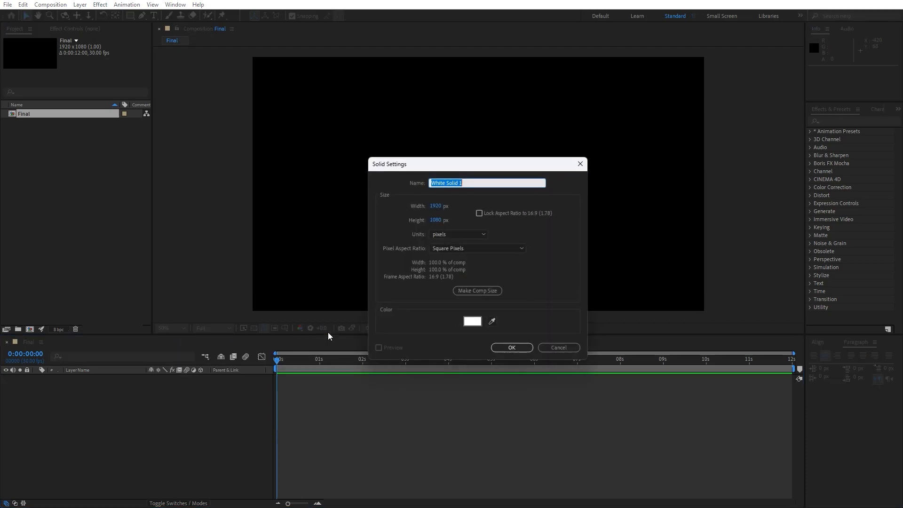
{"action": "type", "text": "Background"}
{"action": "left_click", "coordinate": [517, 348]}
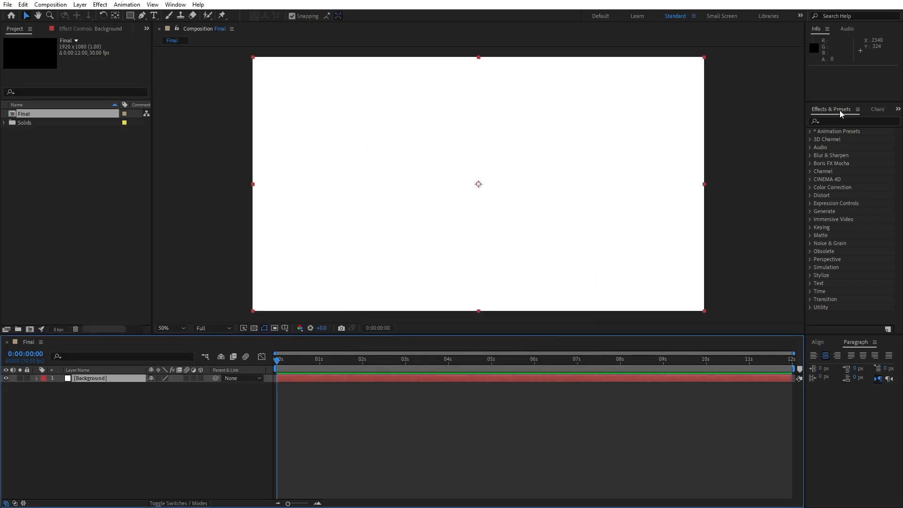
Find the Gradient Ramp effect and apply it to the Background layer
{"action": "left_click", "coordinate": [176, 5]}
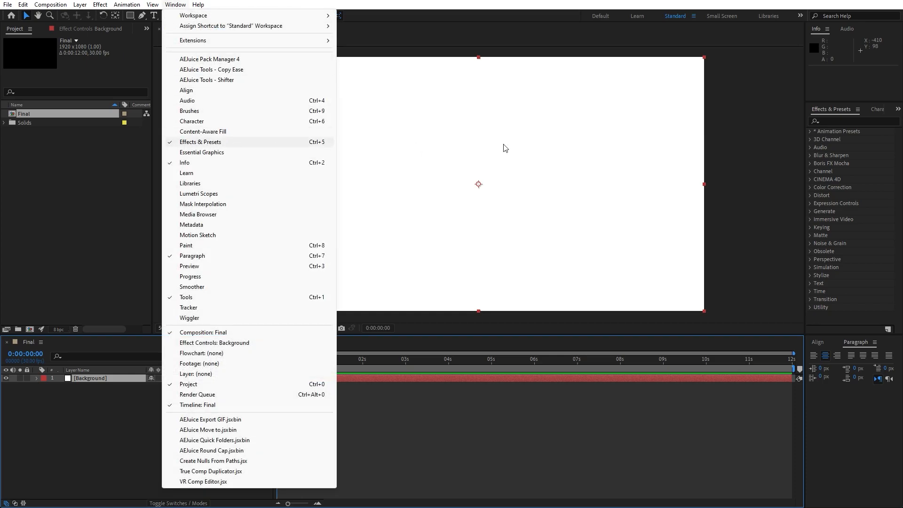
{"action": "left_click", "coordinate": [851, 122]}
{"action": "type", "text": "ramp"}
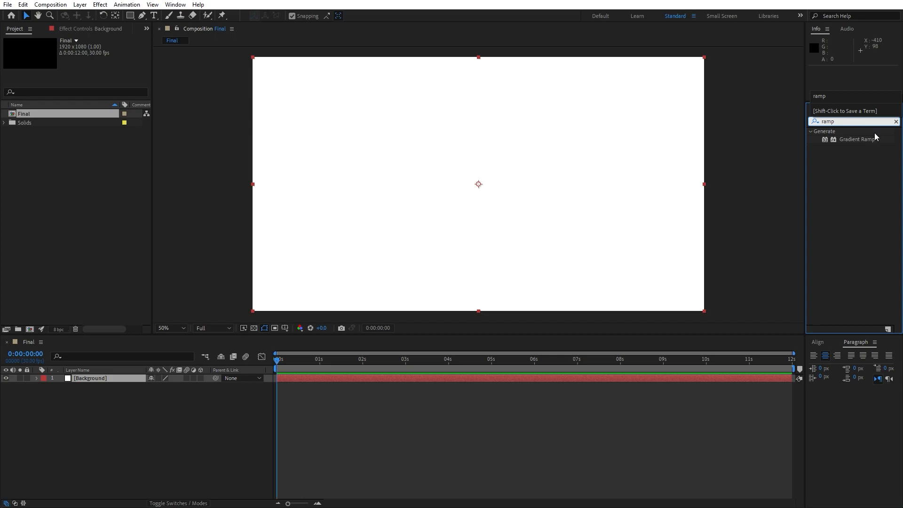
{"action": "left_click", "coordinate": [858, 140]}
{"action": "left_click_drag", "start_coordinate": [858, 139], "coordinate": [94, 378]}
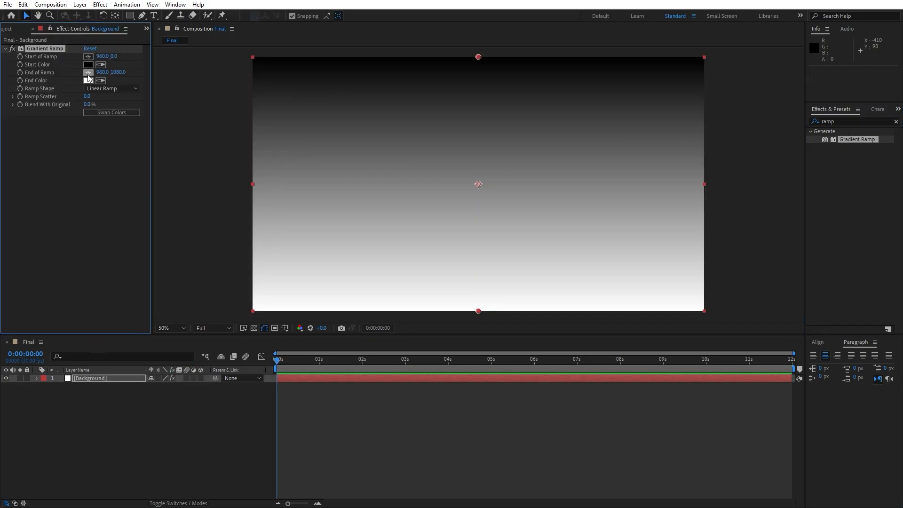
Place the ramp's start just outside the frame's upper-left corner at about -34, 0 and its end beyond the lower-right corner at about 1964, 1092
{"action": "left_click", "coordinate": [88, 56]}
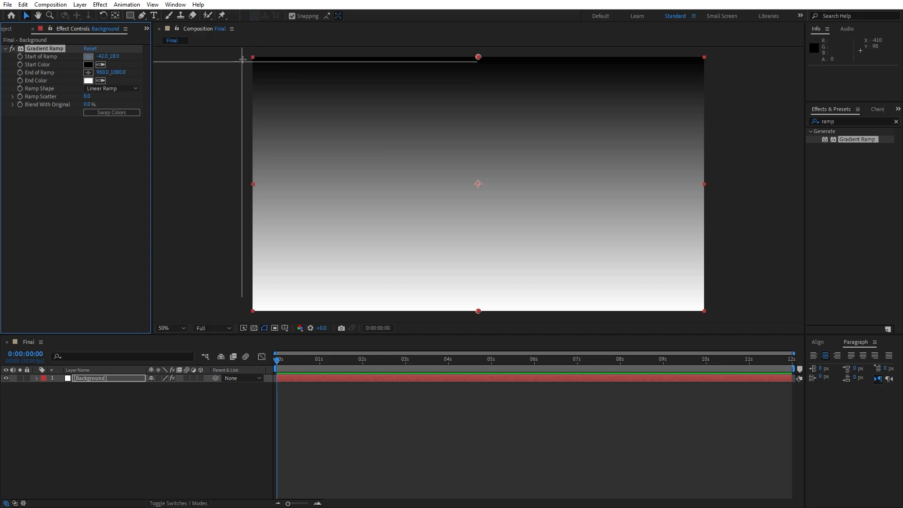
{"action": "left_click", "coordinate": [245, 58]}
{"action": "left_click", "coordinate": [88, 72]}
{"action": "left_click", "coordinate": [714, 314]}
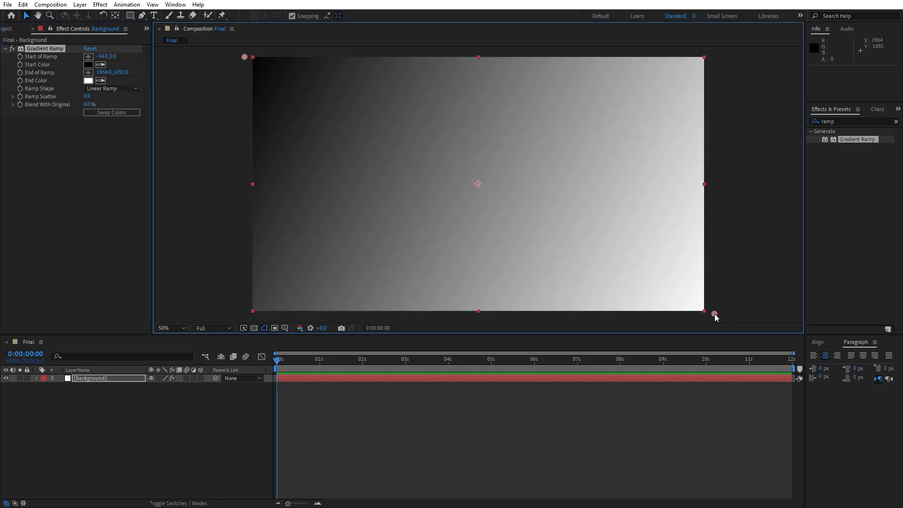
Set the gradient's end color to dark green, about 4E8A00
{"action": "left_click", "coordinate": [87, 81]}
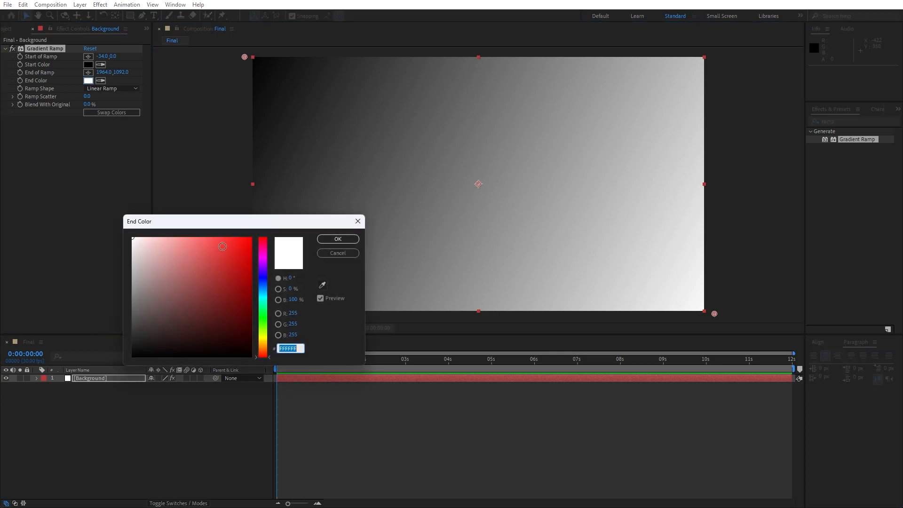
{"action": "left_click", "coordinate": [263, 329]}
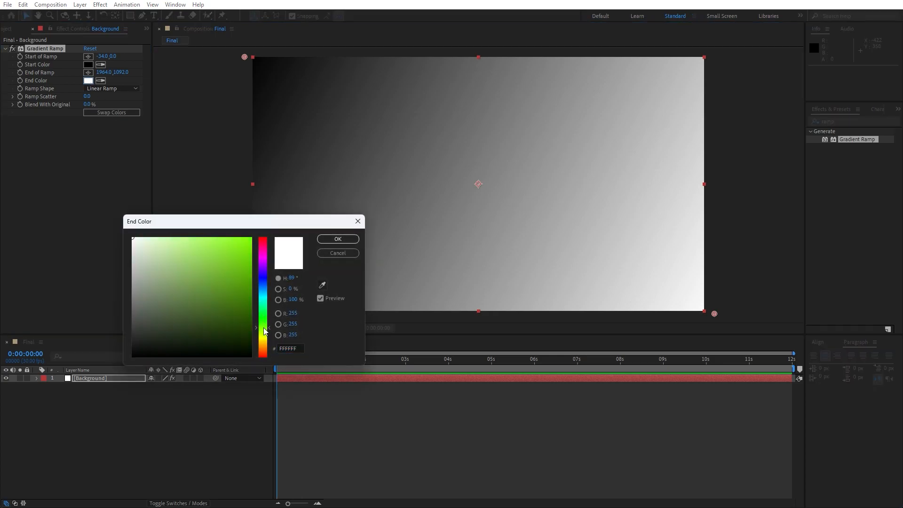
{"action": "mouse_move", "coordinate": [248, 304]}
{"action": "left_mouse_down"}
{"action": "mouse_move", "coordinate": [255, 288]}
{"action": "mouse_move", "coordinate": [256, 295]}
{"action": "left_mouse_up"}
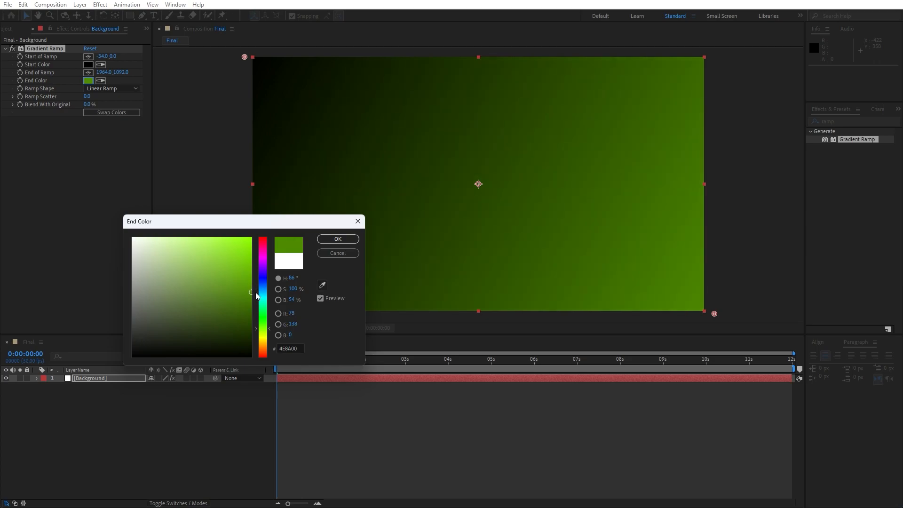
{"action": "left_click", "coordinate": [337, 239]}
Create a second 1920 x 1080 px white solid layer named Fractal Noise above the Background layer
{"action": "right_click", "coordinate": [175, 431]}
{"action": "mouse_move", "coordinate": [234, 319]}
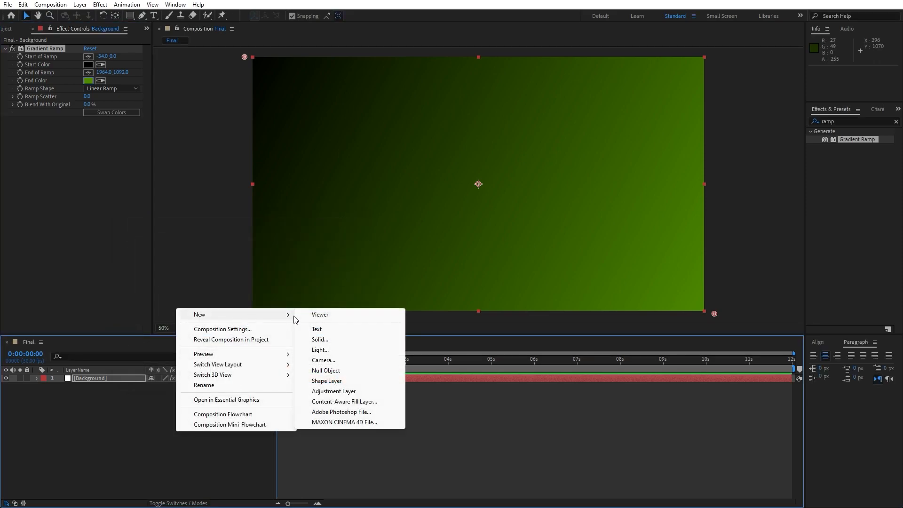
{"action": "left_click", "coordinate": [331, 340]}
{"action": "type", "text": "Fractal Noise"}
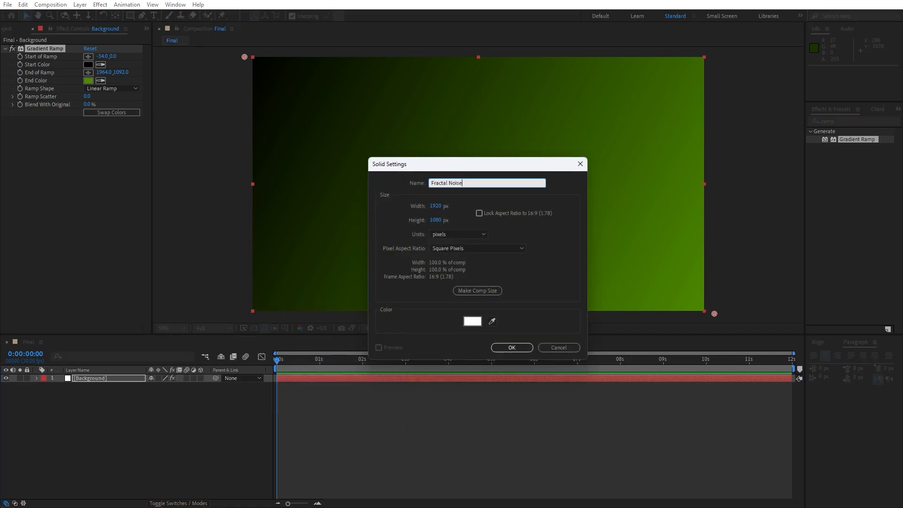
{"action": "left_click", "coordinate": [513, 347]}
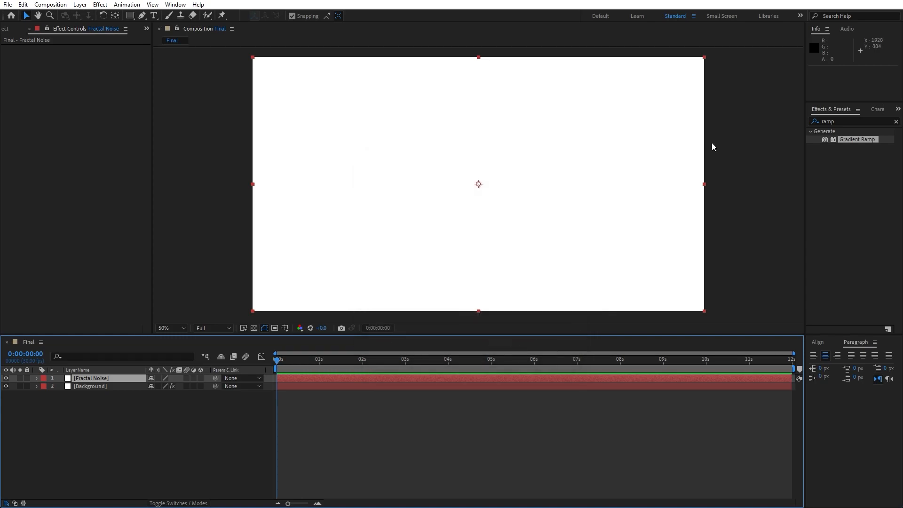
Find the Fractal Noise effect under Noise & Grain and apply it to the Fractal Noise layer
{"action": "left_click", "coordinate": [849, 123]}
{"action": "type", "text": "fractal no"}
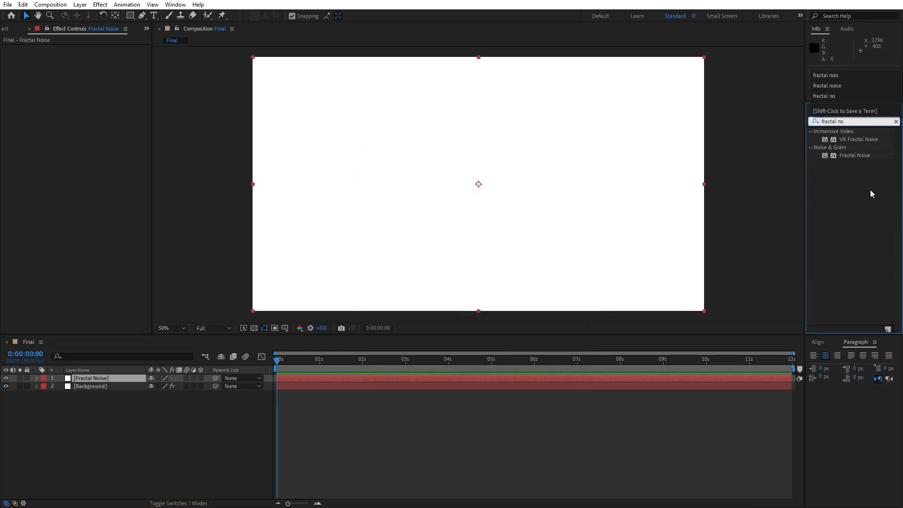
{"action": "left_click_drag", "start_coordinate": [856, 155], "coordinate": [108, 377]}
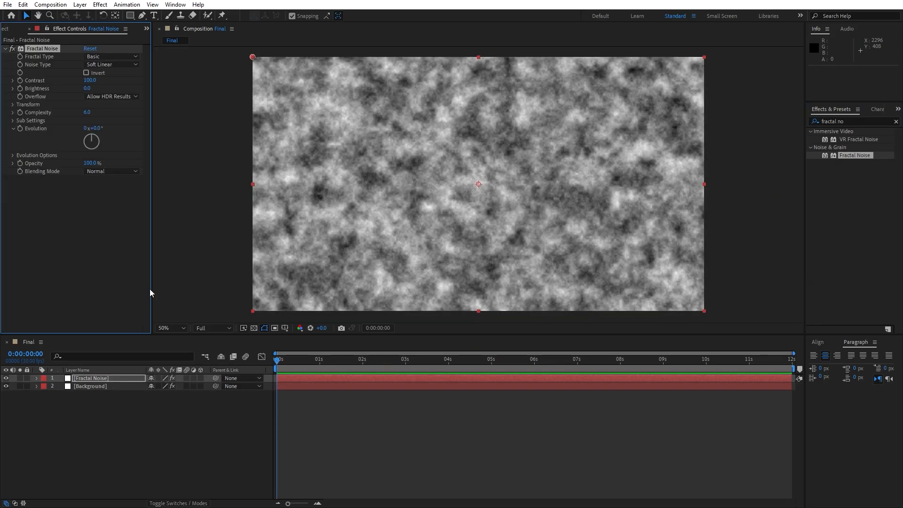
Set the noise effect's fractal type to Dynamic Progressive and its noise type to Block
{"action": "left_click", "coordinate": [110, 56]}
{"action": "left_click", "coordinate": [136, 127]}
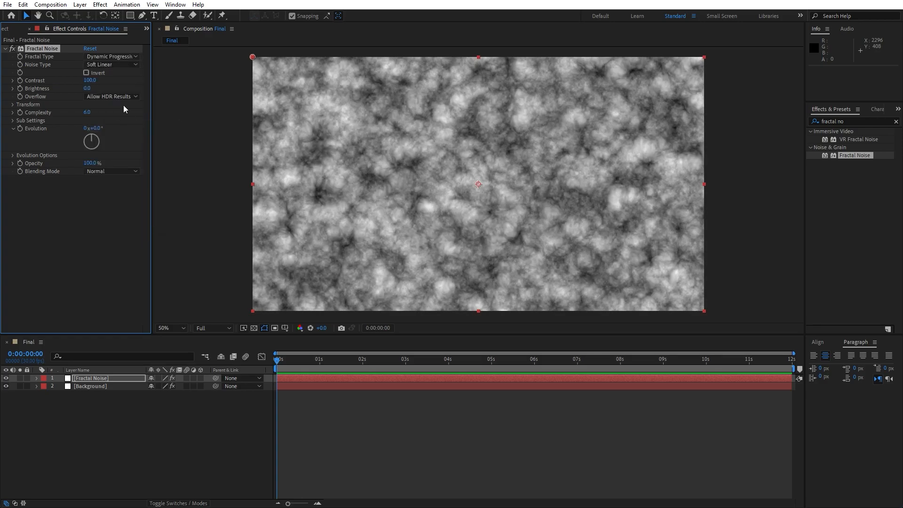
{"action": "left_click", "coordinate": [100, 66]}
{"action": "left_click", "coordinate": [107, 75]}
Set the fractal noise contrast to 185, brightness to -100 and complexity to 1
{"action": "left_click", "coordinate": [90, 80]}
{"action": "type", "text": "185"}
{"action": "key", "text": "Tab"}
{"action": "type", "text": "-1"}
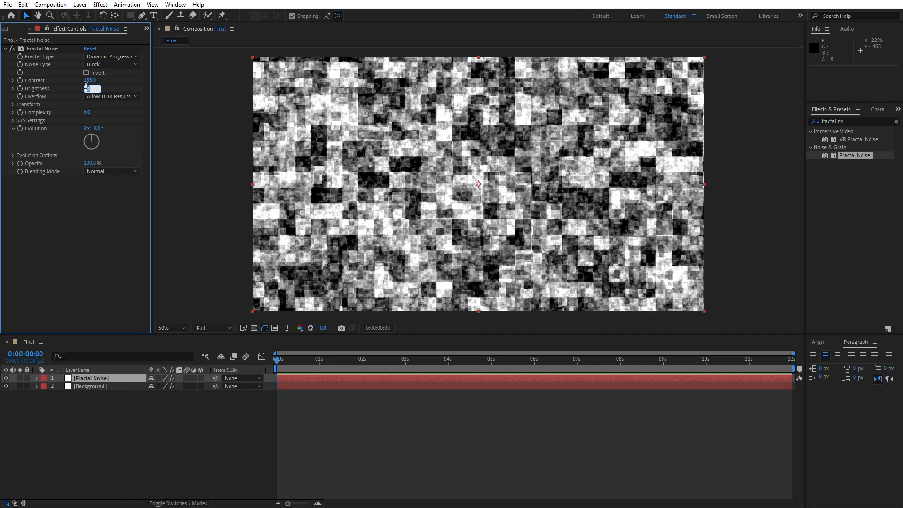
{"action": "key", "text": "Return"}
{"action": "left_click", "coordinate": [87, 112]}
{"action": "type", "text": "1"}
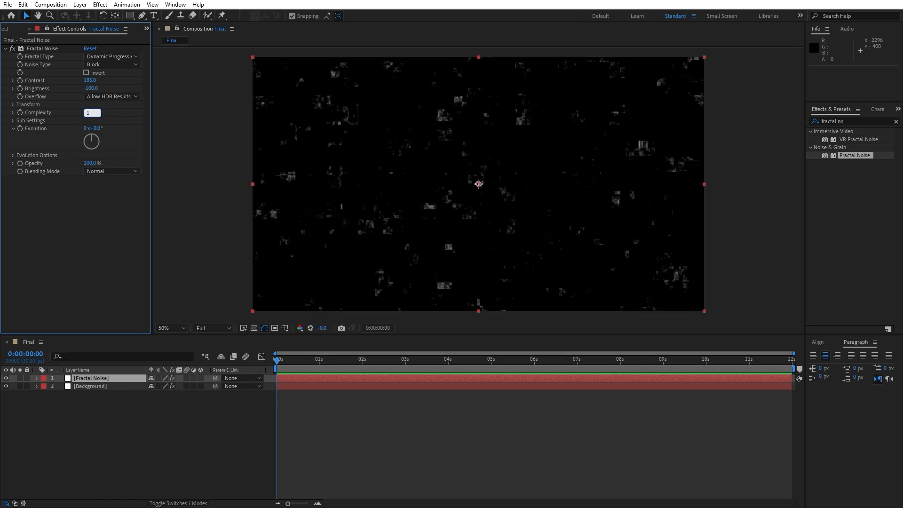
{"action": "left_click", "coordinate": [81, 257]}
Set the uniform scale in the fractal noise transform settings to 30
{"action": "left_click", "coordinate": [13, 105]}
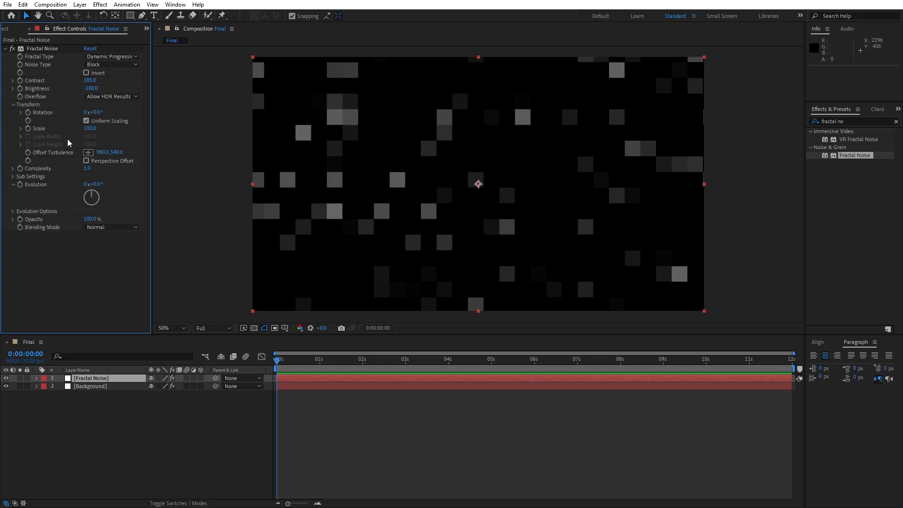
{"action": "left_click", "coordinate": [88, 128]}
{"action": "type", "text": "300"}
{"action": "key", "text": "Return"}
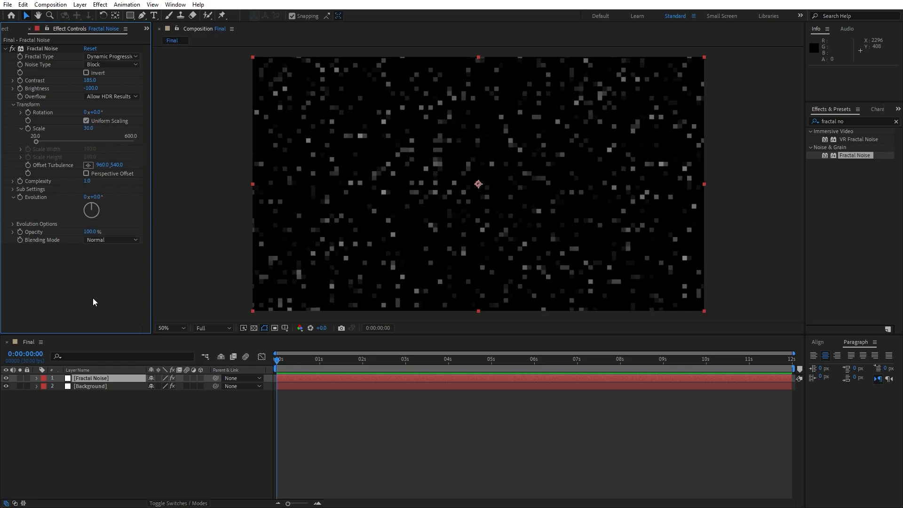
Animate the fractal noise Evolution with the expression time*100
{"action": "left_click", "coordinate": [19, 197], "text": "alt"}
{"action": "type", "text": "tim"}
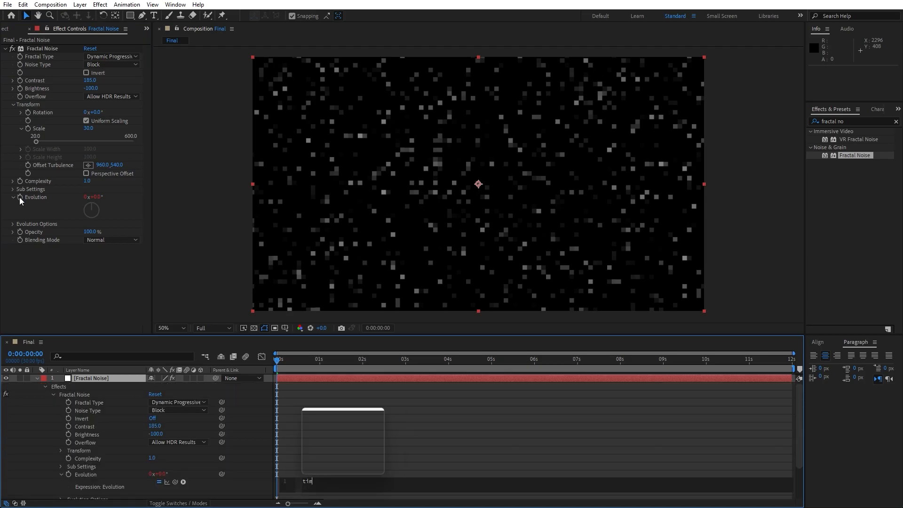
{"action": "type", "text": "e*100"}
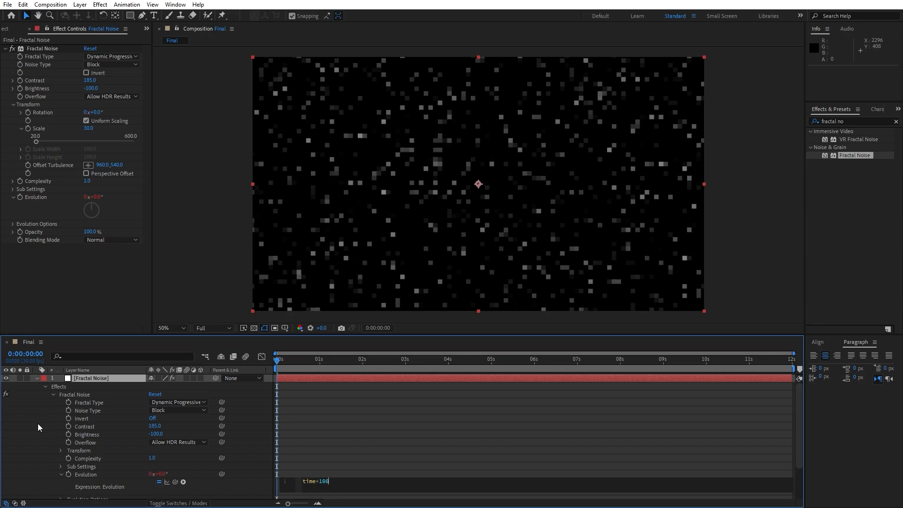
{"action": "left_click", "coordinate": [38, 423]}
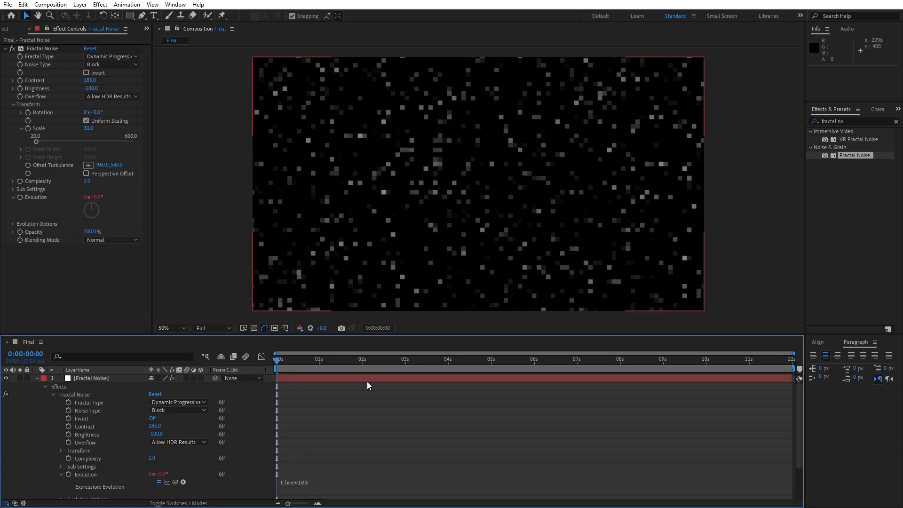
Collapse the Fractal Noise layer's properties, preview the animation and move the current time to 0:00:04:24
{"action": "left_click", "coordinate": [37, 378]}
{"action": "key", "text": "space"}
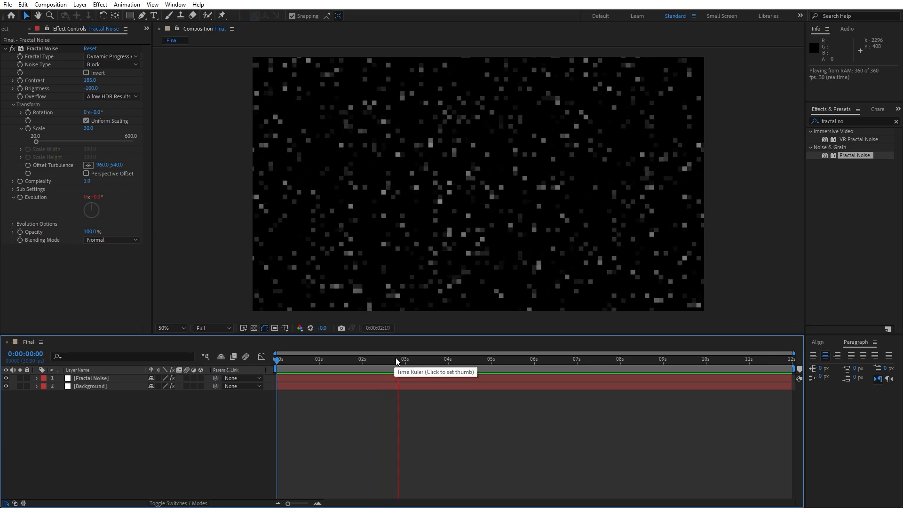
{"action": "left_click_drag", "start_coordinate": [442, 362], "coordinate": [483, 363]}
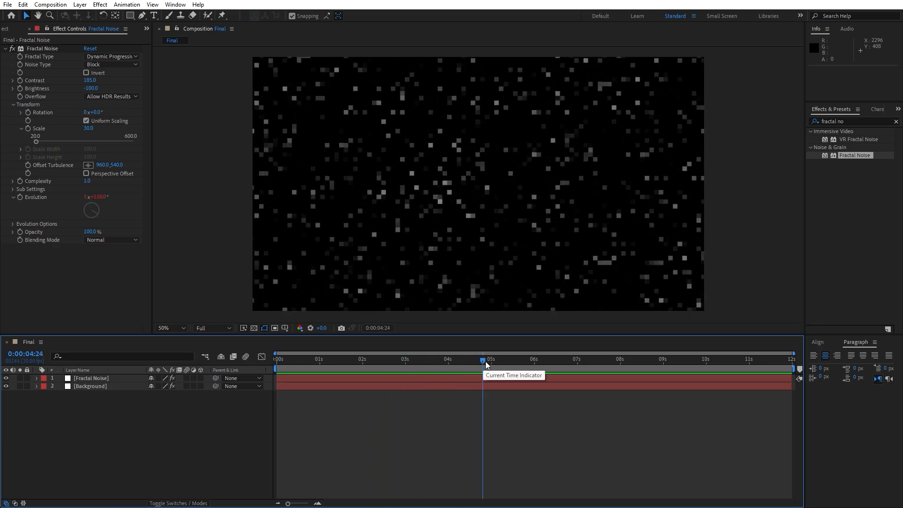
Find the Tritone effect and apply it to the Fractal Noise layer
{"action": "left_click", "coordinate": [854, 121]}
{"action": "type", "text": "triton"}
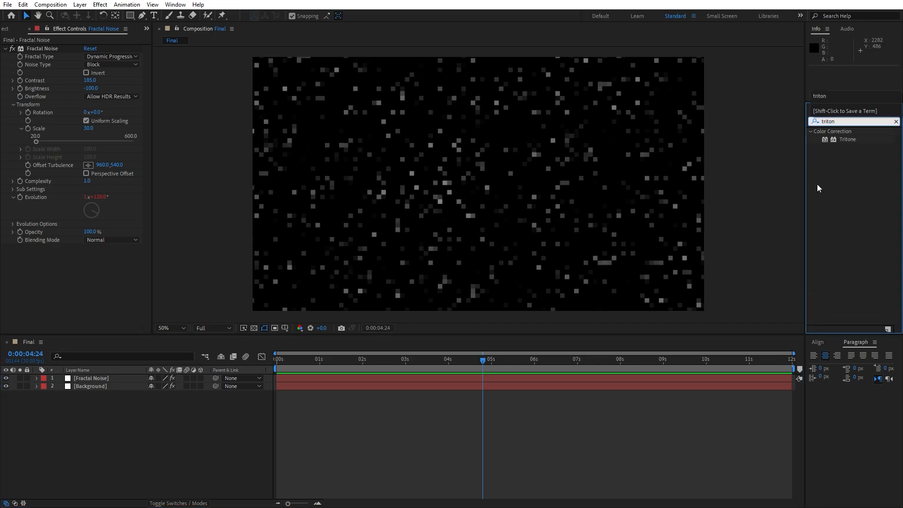
{"action": "left_click_drag", "start_coordinate": [847, 139], "coordinate": [120, 377]}
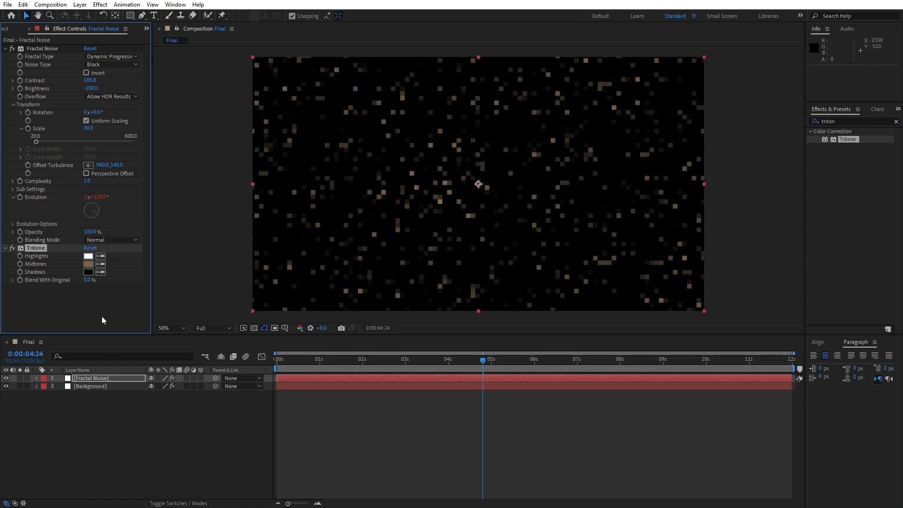
Set the Tritone midtones color to bright cyan and collapse the Fractal Noise effect's settings
{"action": "left_click", "coordinate": [89, 264]}
{"action": "left_click_drag", "start_coordinate": [265, 314], "coordinate": [261, 229]}
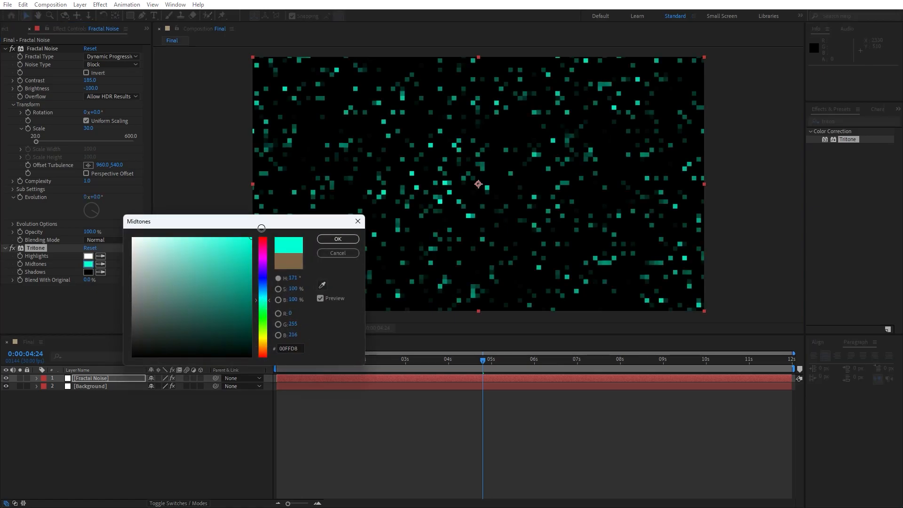
{"action": "left_click", "coordinate": [263, 298]}
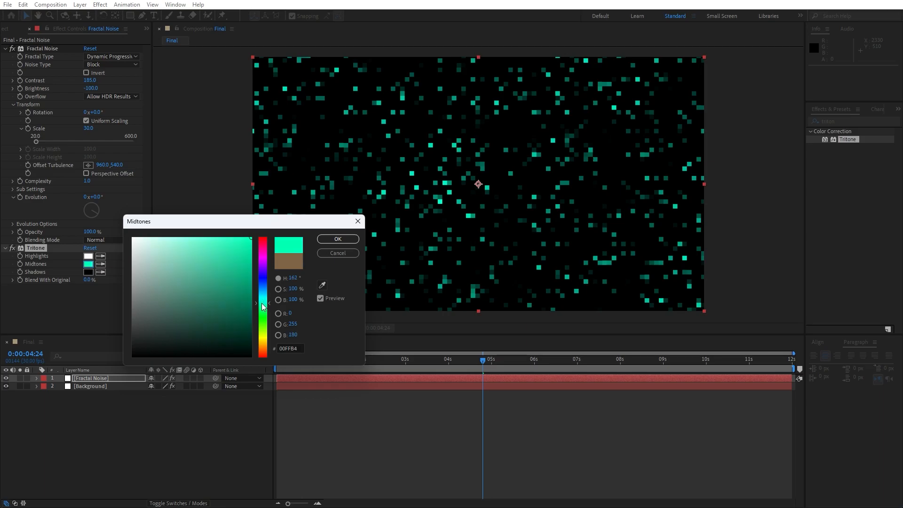
{"action": "left_click", "coordinate": [329, 240]}
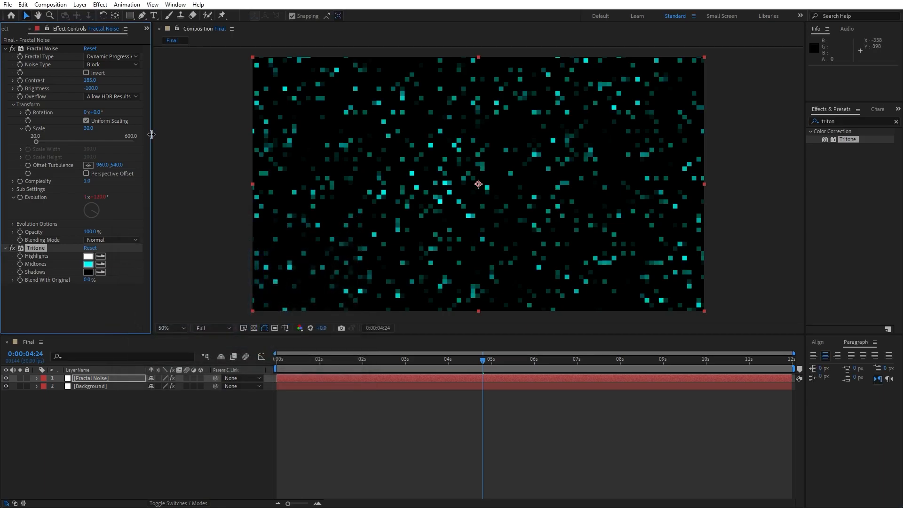
{"action": "left_click", "coordinate": [5, 49]}
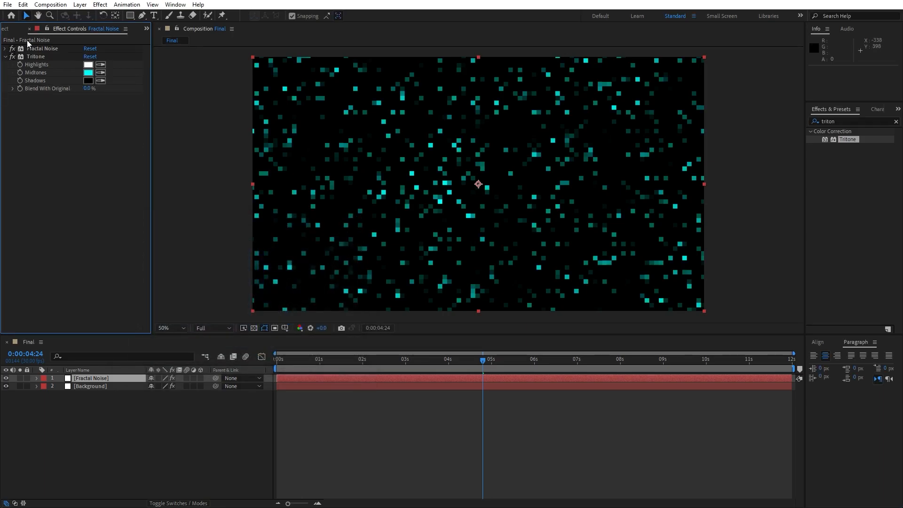
Pre-compose the Fractal Noise layer, moving all attributes into a new composition named Fractal Noise
{"action": "left_click", "coordinate": [29, 29]}
{"action": "right_click", "coordinate": [103, 380]}
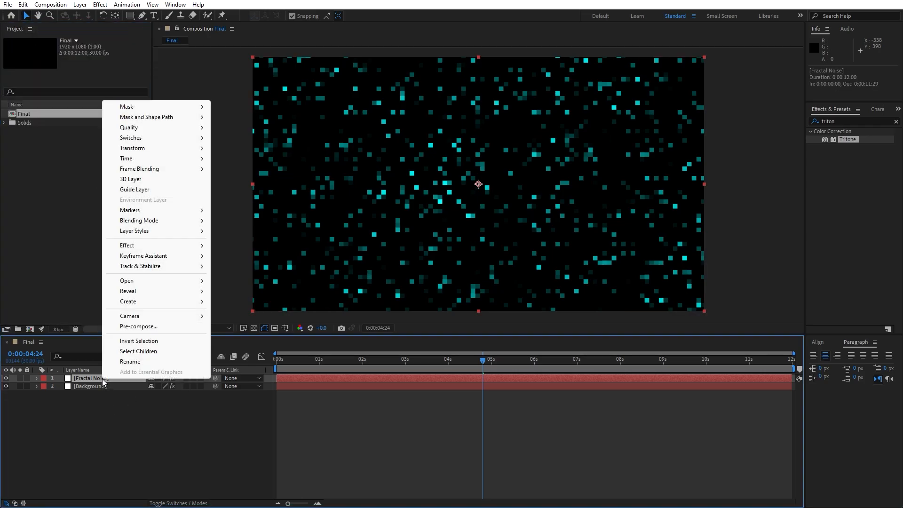
{"action": "left_click", "coordinate": [154, 323]}
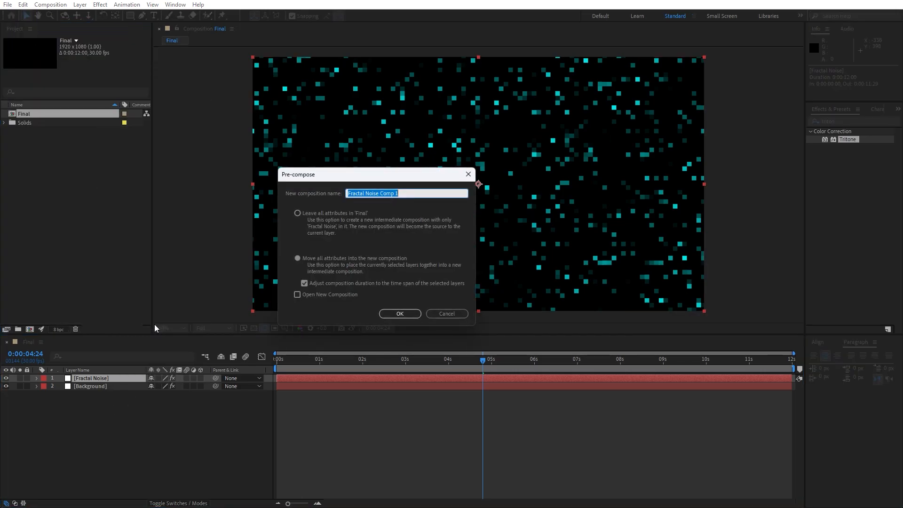
{"action": "left_click", "coordinate": [297, 258]}
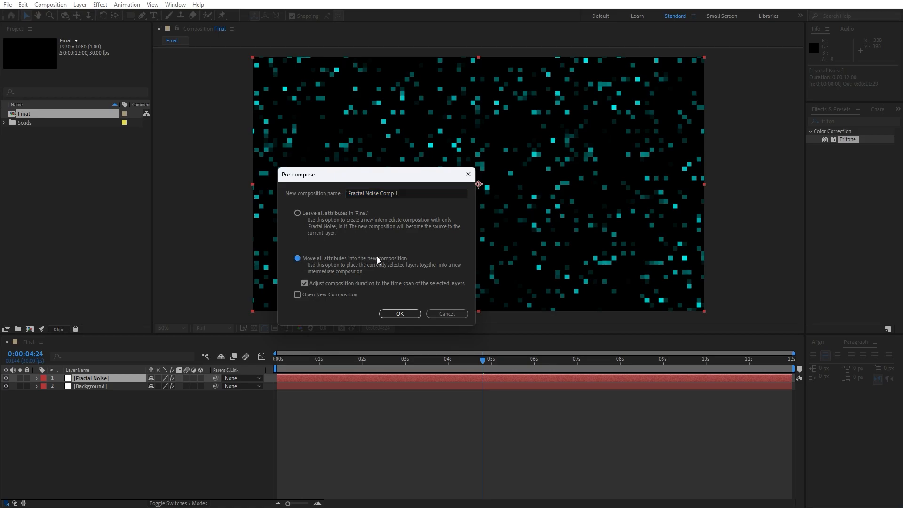
{"action": "left_click", "coordinate": [408, 192]}
{"action": "key", "text": "BackSpace"}
{"action": "key", "text": "BackSpace"}
{"action": "key", "text": "BackSpace"}
{"action": "key", "text": "BackSpace"}
{"action": "key", "text": "BackSpace"}
{"action": "key", "text": "BackSpace"}
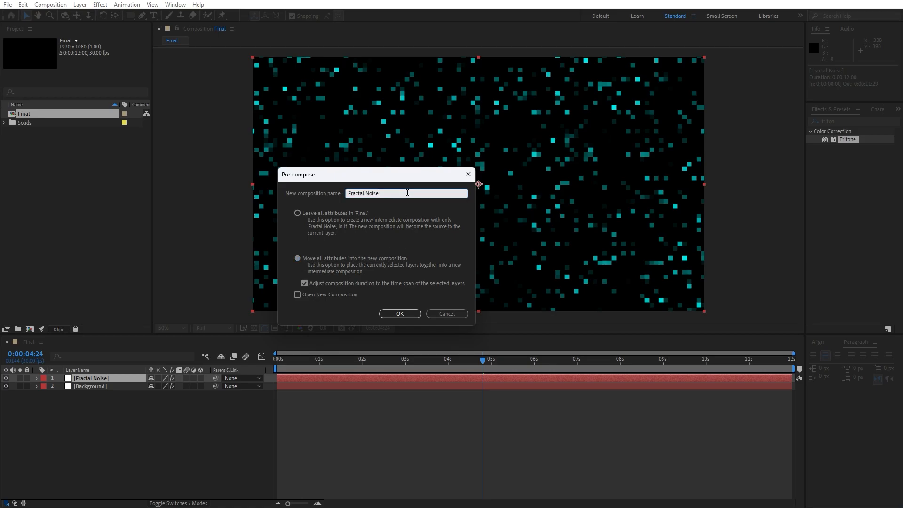
{"action": "left_click", "coordinate": [402, 314]}
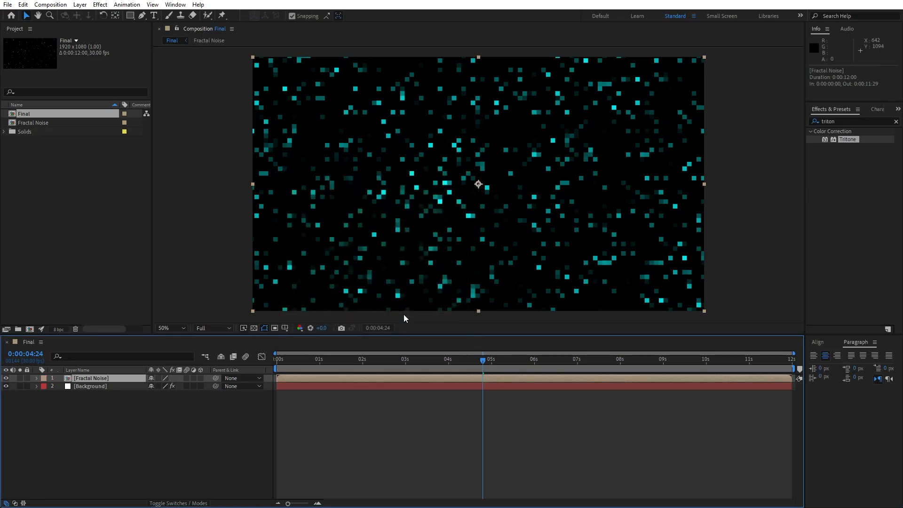
Open the Fractal Noise pre-comp, set its layer's blending mode to Add, and return to the Final composition
{"action": "double_click", "coordinate": [81, 378]}
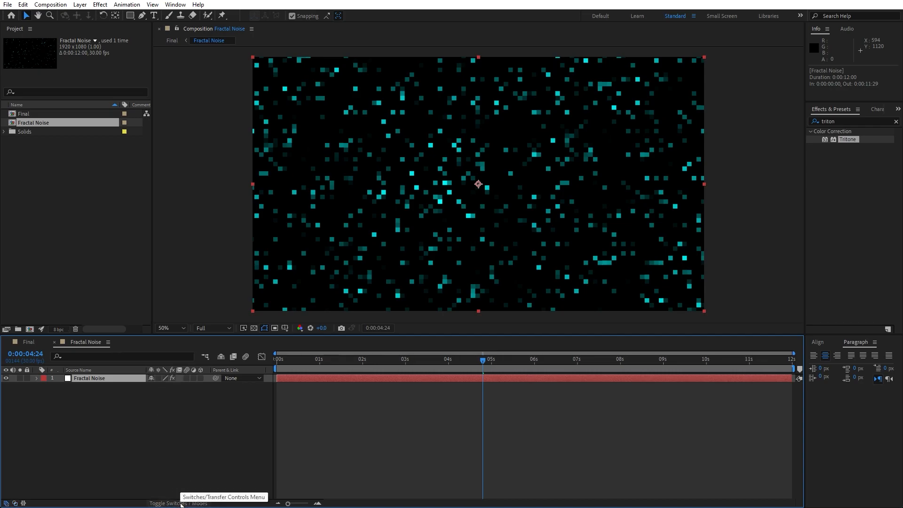
{"action": "left_click", "coordinate": [160, 380]}
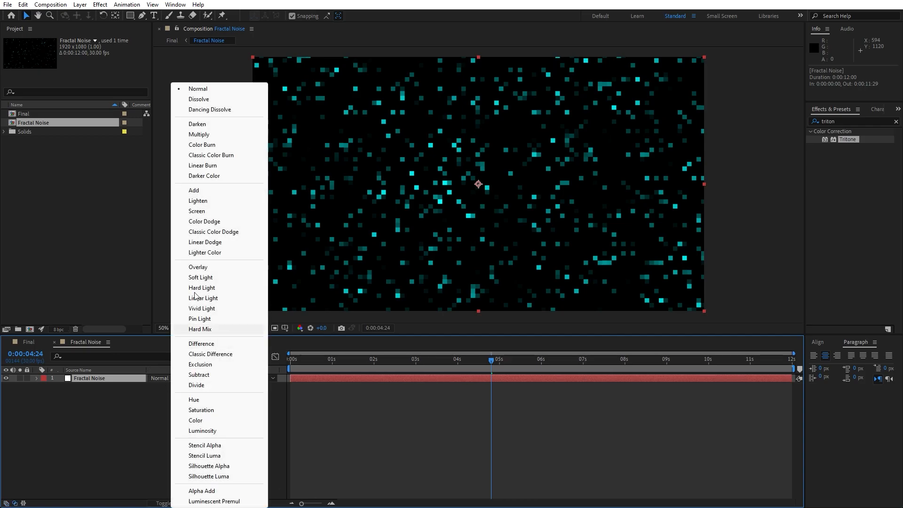
{"action": "left_click", "coordinate": [201, 190]}
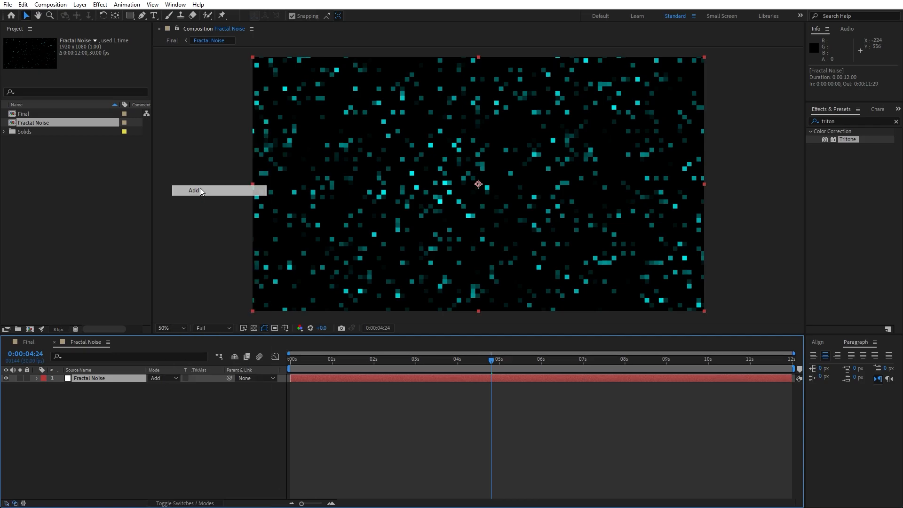
{"action": "left_click", "coordinate": [55, 342]}
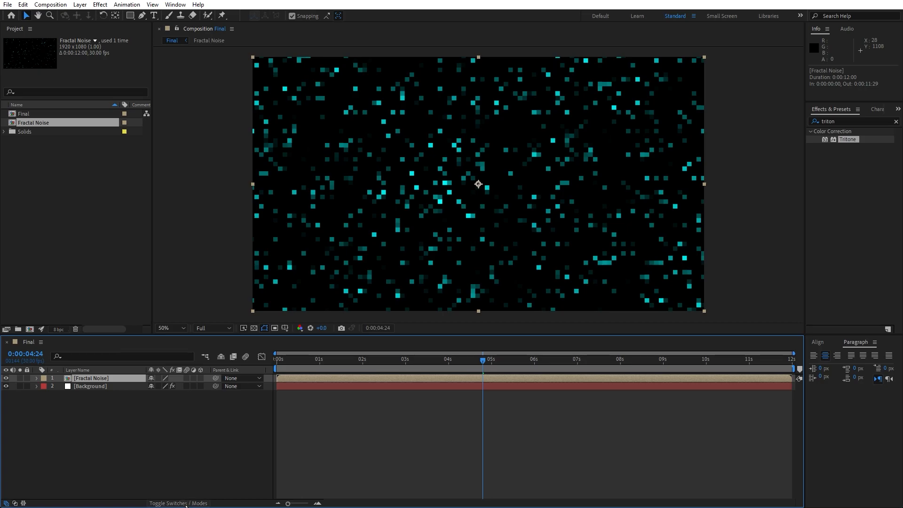
Enable Collapse Transformations on the Fractal Noise pre-comp layer and display the blending mode column
{"action": "left_click", "coordinate": [168, 504]}
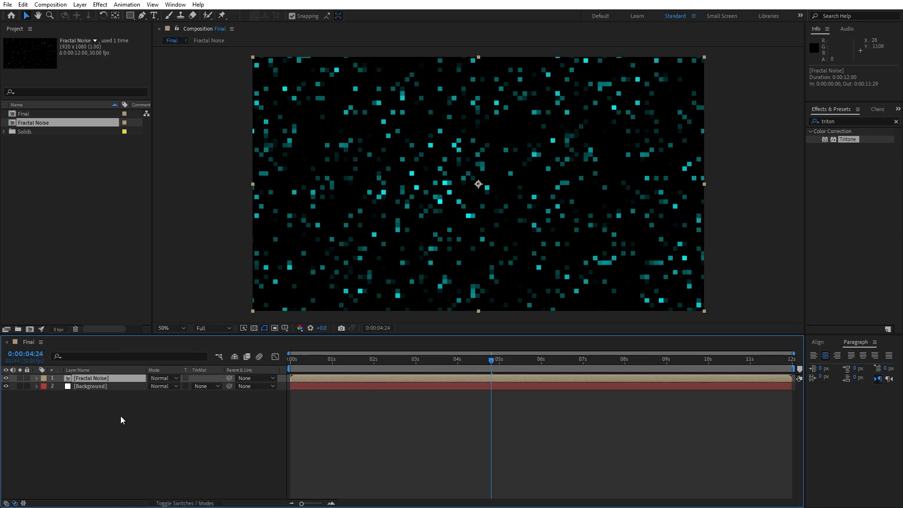
{"action": "left_click", "coordinate": [172, 504]}
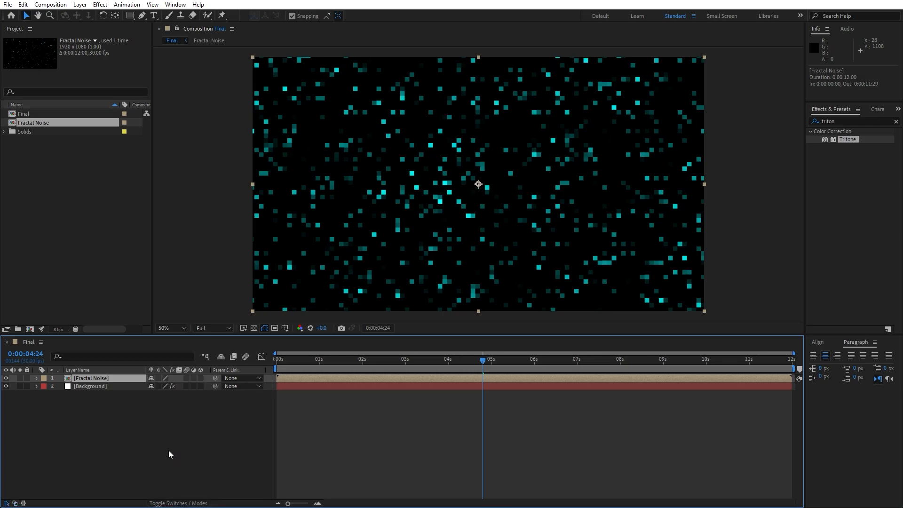
{"action": "left_click", "coordinate": [158, 378]}
{"action": "left_click", "coordinate": [179, 504]}
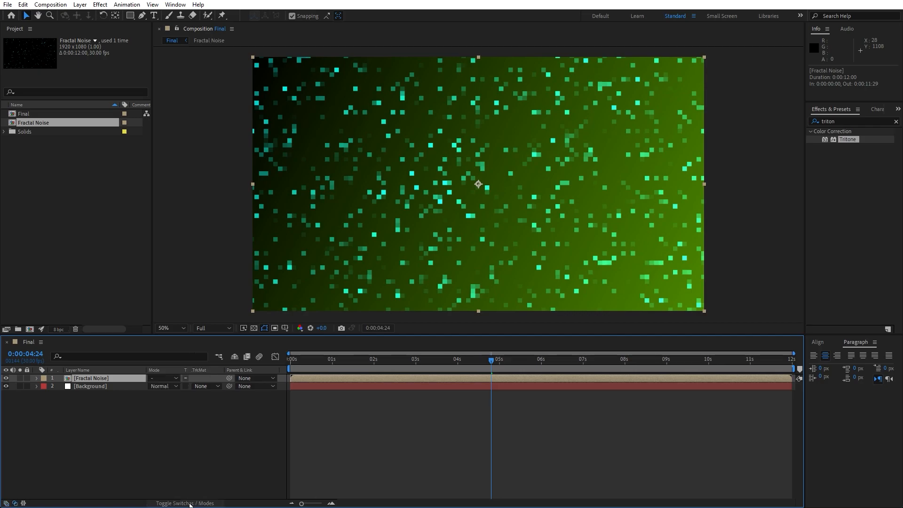
Duplicate the Fractal Noise layer and set the upper copy's blending mode to Soft Light
{"action": "key", "text": "ctrl+d"}
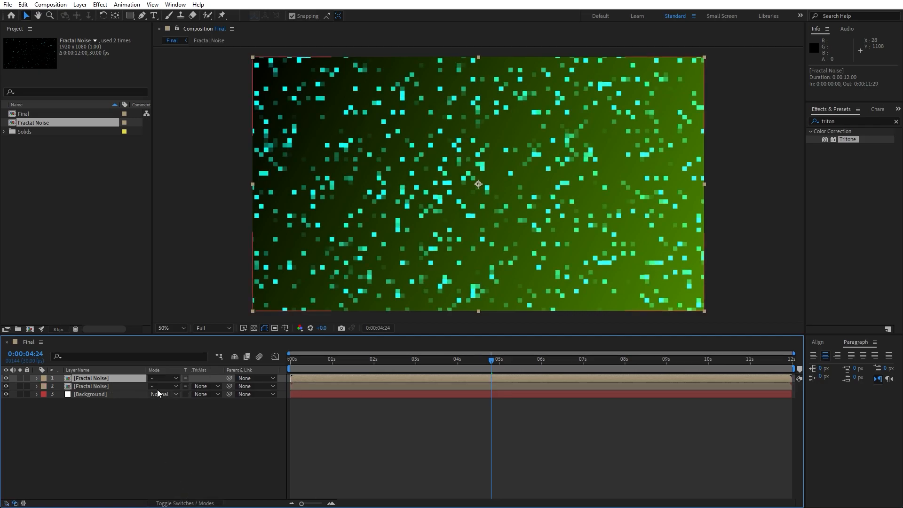
{"action": "left_click", "coordinate": [159, 376]}
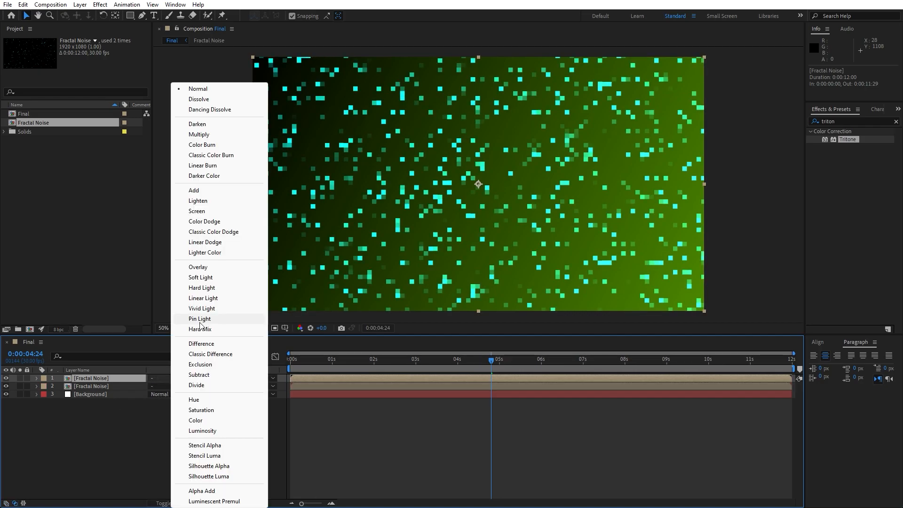
{"action": "left_click", "coordinate": [204, 277]}
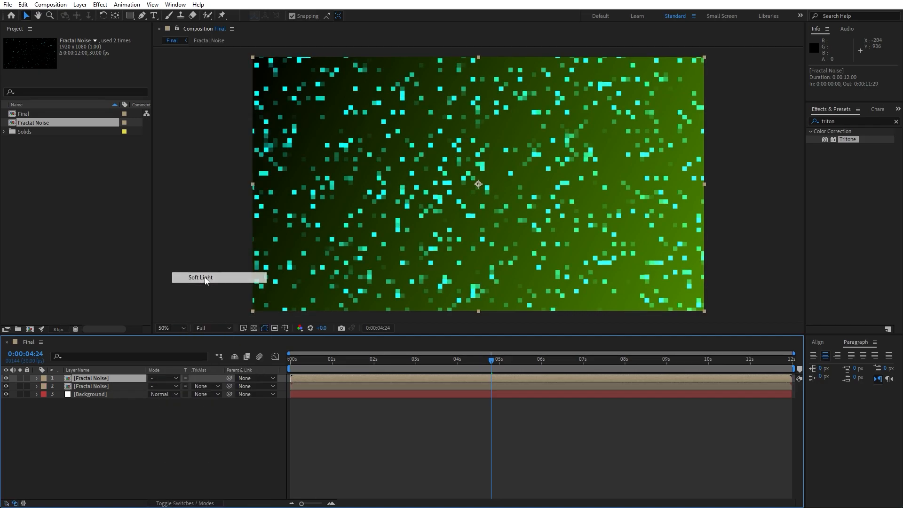
Find the Find Edges effect, apply it to the top Fractal Noise layer, and invert it
{"action": "left_click", "coordinate": [843, 121]}
{"action": "type", "text": "find"}
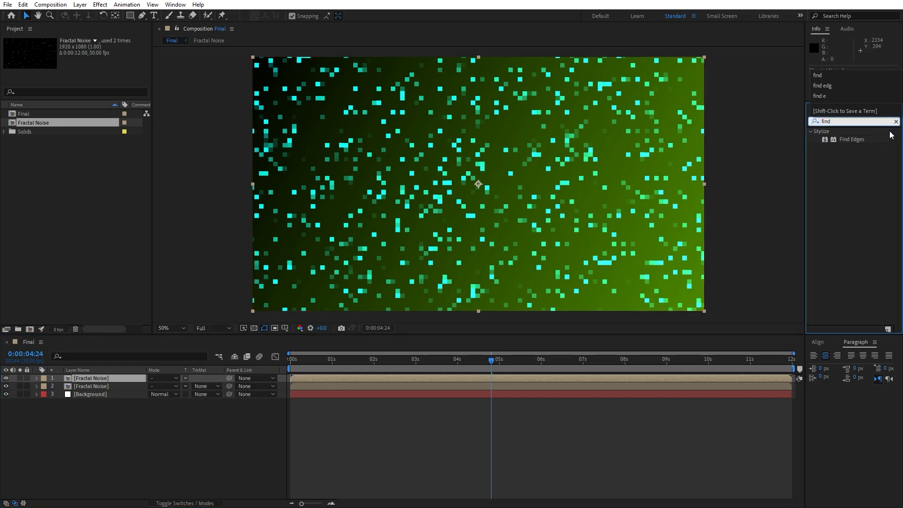
{"action": "left_click_drag", "start_coordinate": [851, 139], "coordinate": [105, 377]}
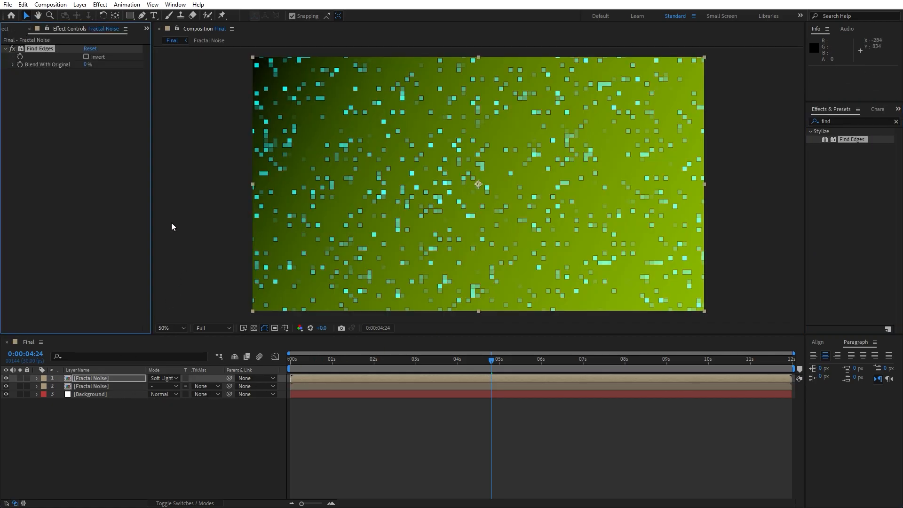
{"action": "left_click", "coordinate": [86, 57]}
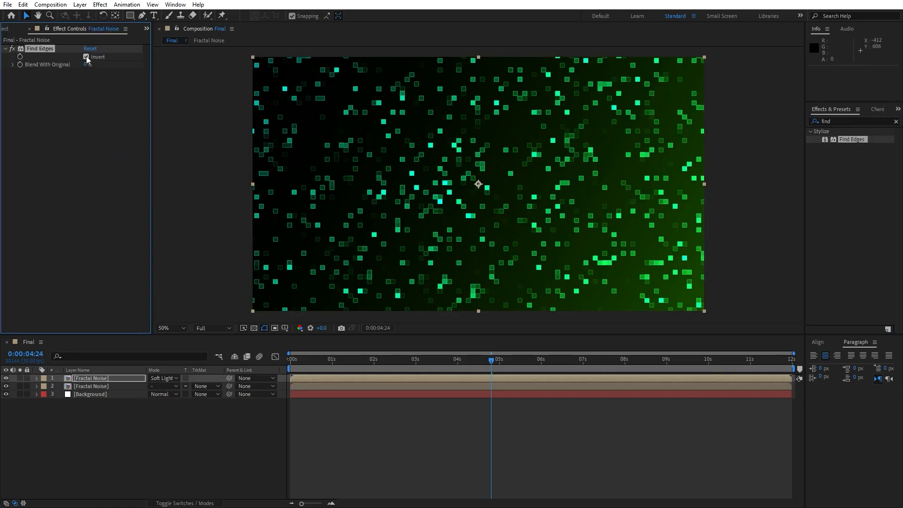
{"action": "left_click", "coordinate": [176, 434]}
Set the top Fractal Noise layer's Scale to 170%, preview the animation, and collapse the layer's properties
{"action": "left_click", "coordinate": [111, 380]}
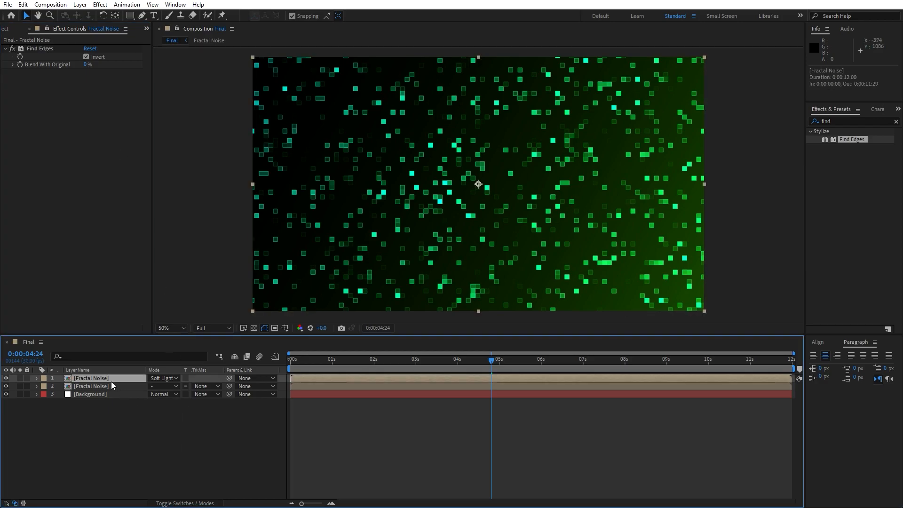
{"action": "key", "text": "s"}
{"action": "left_click", "coordinate": [163, 386]}
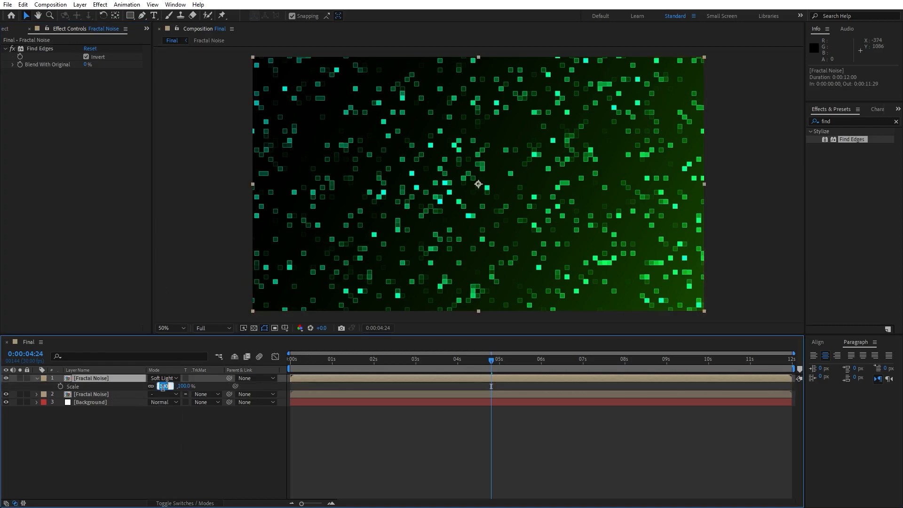
{"action": "type", "text": "17"}
{"action": "left_click", "coordinate": [172, 437]}
{"action": "left_click_drag", "start_coordinate": [292, 371], "coordinate": [430, 366]}
{"action": "key", "text": "space"}
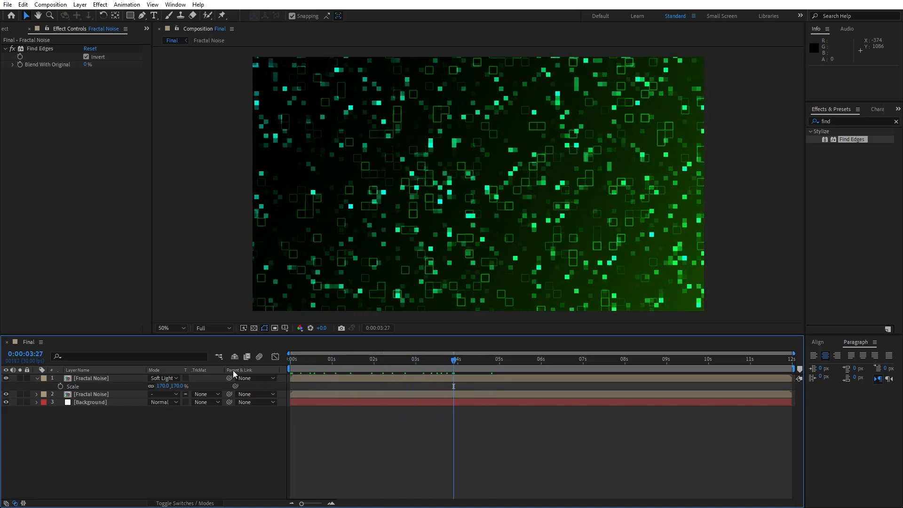
{"action": "left_click", "coordinate": [36, 379]}
Duplicate the top Fractal Noise layer and set the new copy's Scale to 100%
{"action": "left_click", "coordinate": [94, 378]}
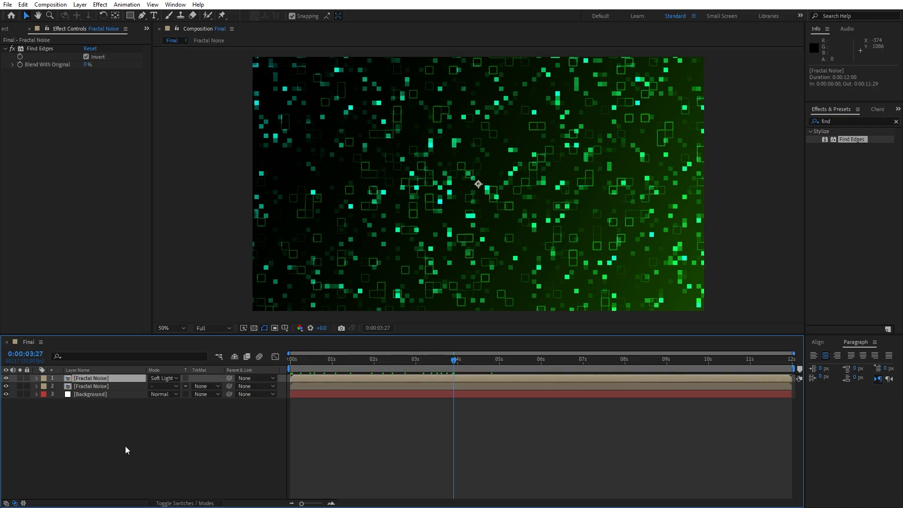
{"action": "key", "text": "ctrl+d"}
{"action": "key", "text": "s"}
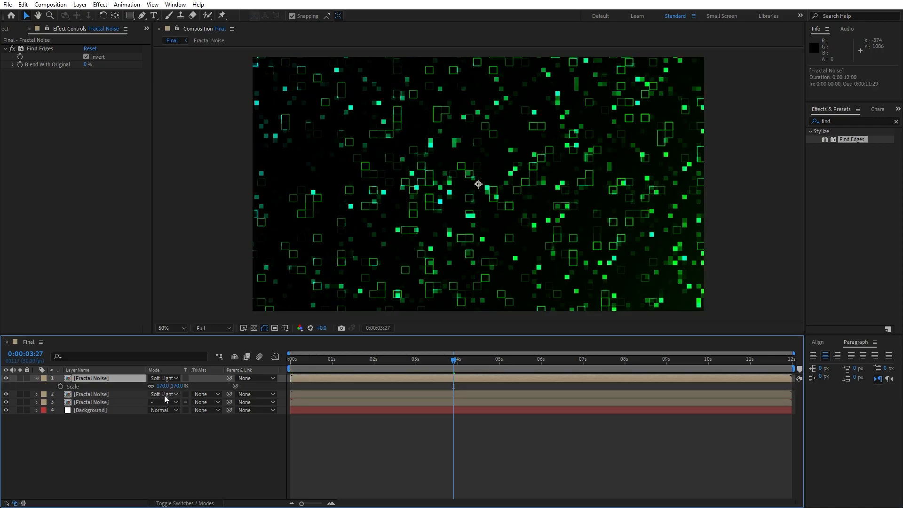
{"action": "left_click", "coordinate": [161, 386]}
{"action": "type", "text": "100"}
{"action": "left_click", "coordinate": [168, 455]}
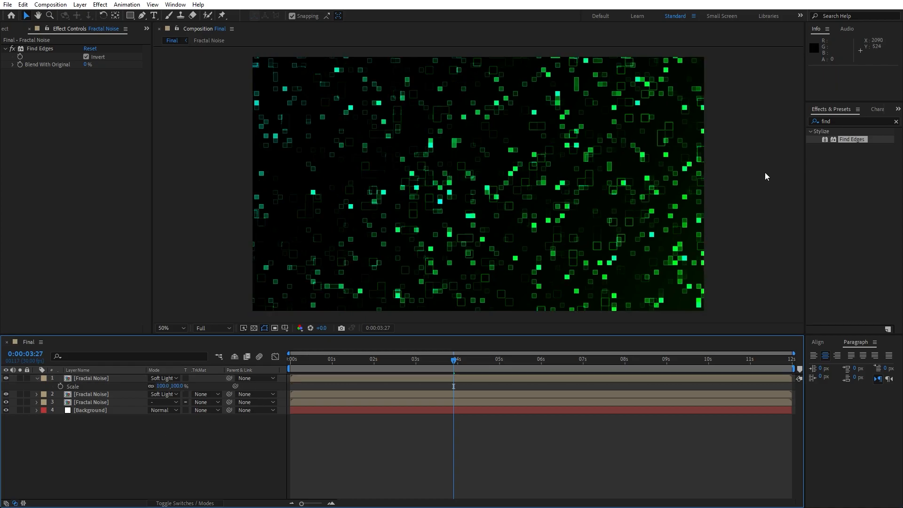
Find the Stylize Glow effect and apply it to the top Fractal Noise layer
{"action": "key", "text": "ctrl+5"}
{"action": "type", "text": "glow"}
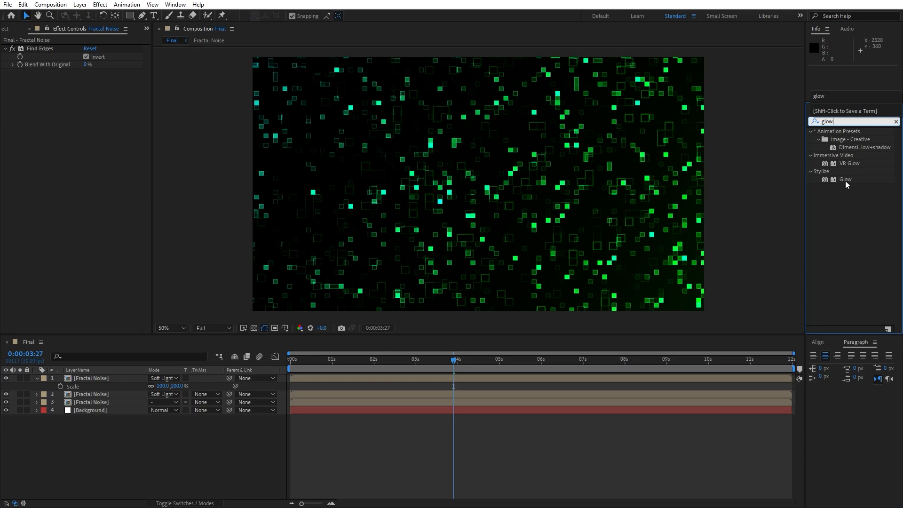
{"action": "left_click_drag", "start_coordinate": [845, 180], "coordinate": [99, 377]}
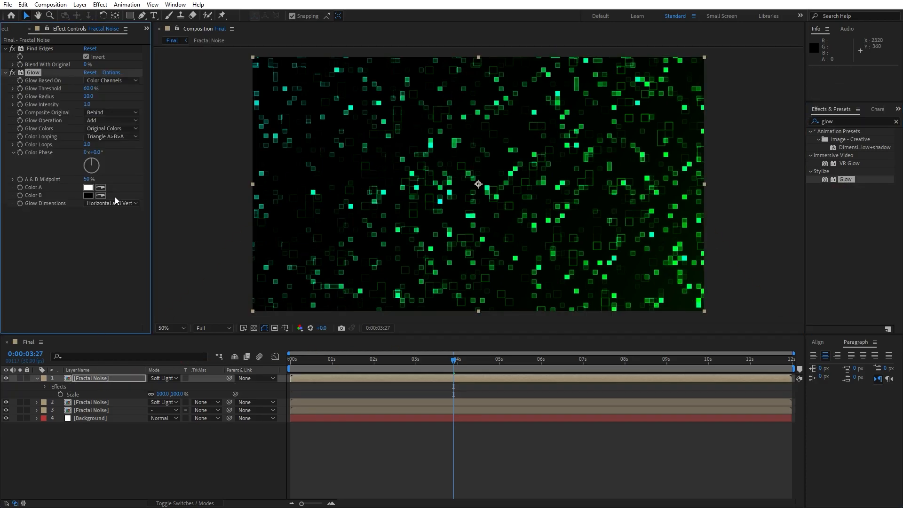
Set the Glow effect's threshold to 80%, radius to 55 and intensity to 3.5
{"action": "left_click", "coordinate": [89, 89]}
{"action": "type", "text": "80"}
{"action": "left_click", "coordinate": [77, 219]}
{"action": "left_click", "coordinate": [89, 97]}
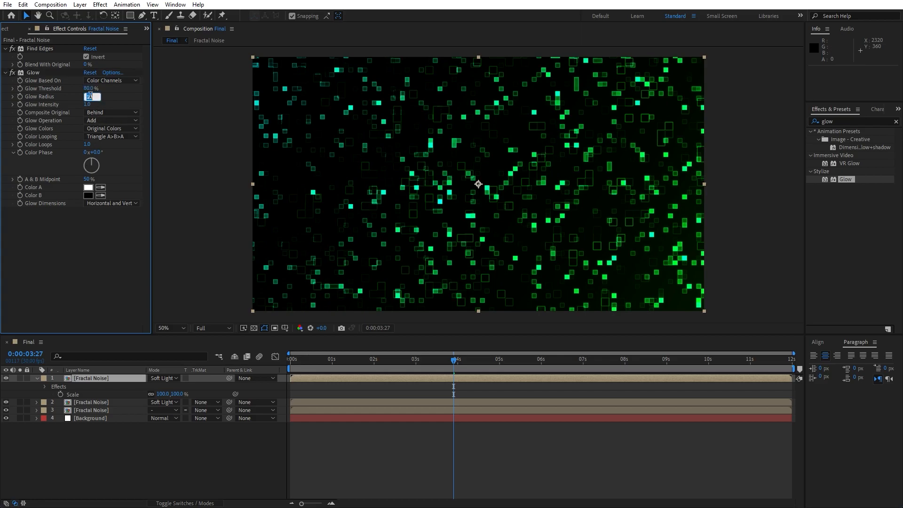
{"action": "type", "text": "55"}
{"action": "key", "text": "Tab"}
{"action": "type", "text": "3"}
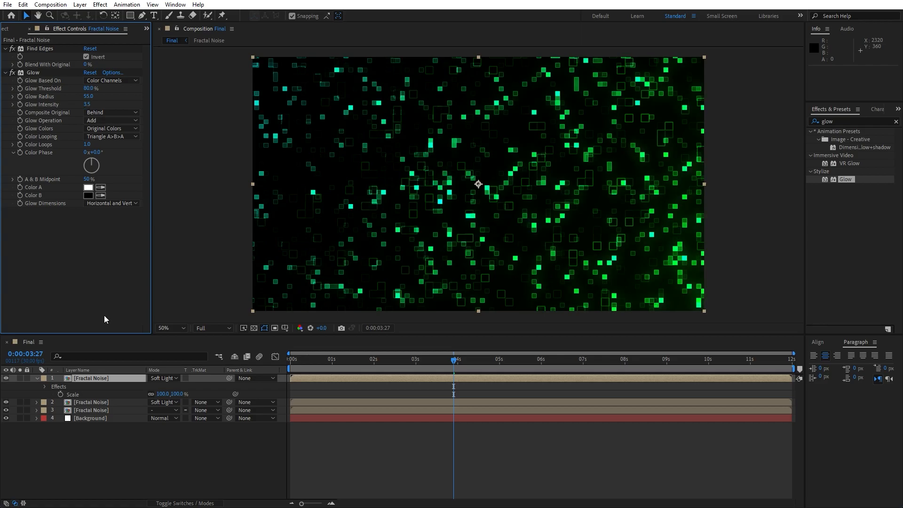
{"action": "left_click_drag", "start_coordinate": [89, 107], "coordinate": [121, 107]}
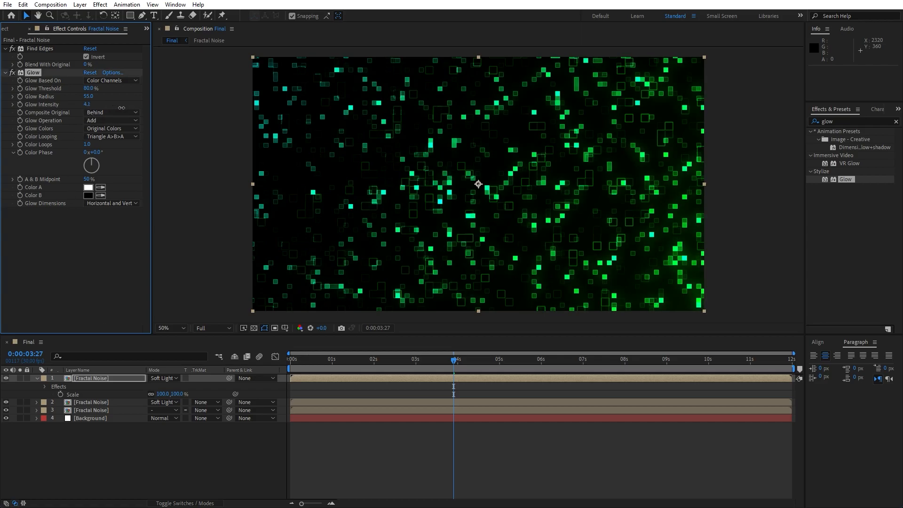
{"action": "left_click", "coordinate": [86, 105]}
{"action": "type", "text": "3.5"}
{"action": "left_click", "coordinate": [297, 250]}
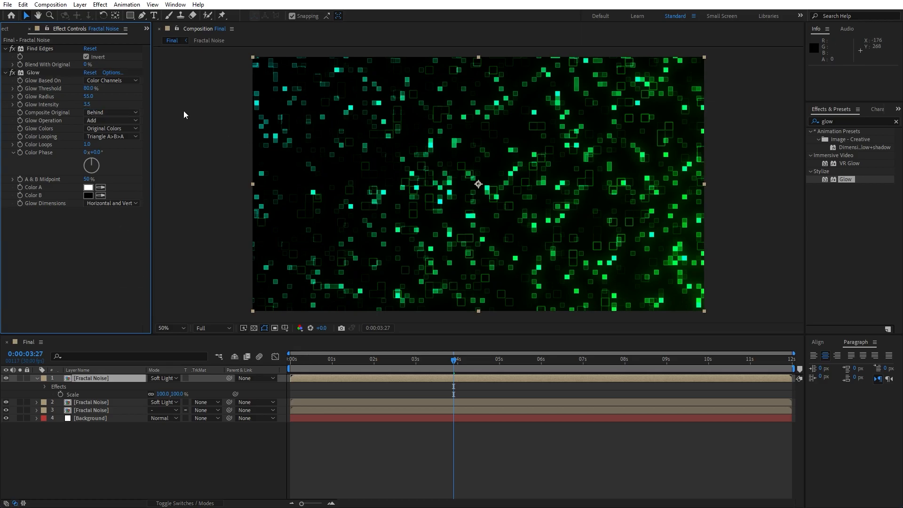
Try doubling the Glow effect on the top Fractal Noise layer and delete the duplicate effect
{"action": "left_click", "coordinate": [36, 74]}
{"action": "key", "text": "ctrl+d"}
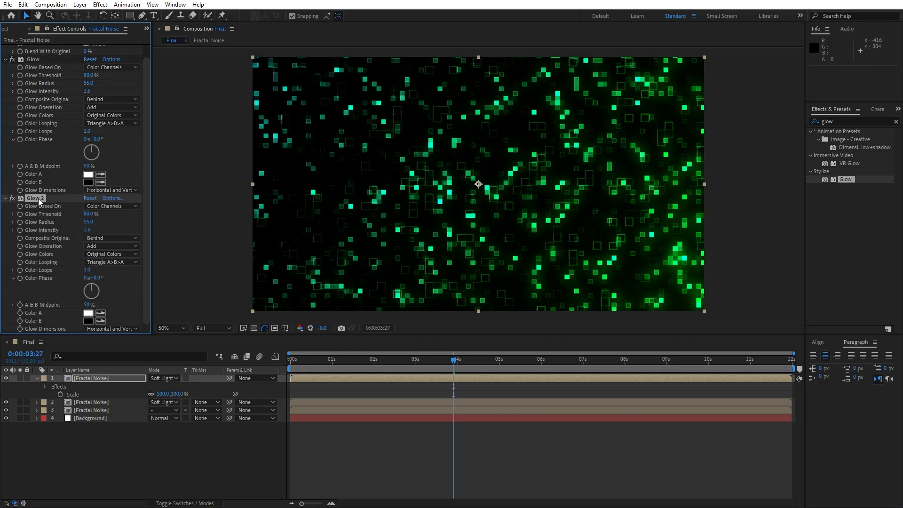
{"action": "key", "text": "Delete"}
{"action": "left_click", "coordinate": [136, 435]}
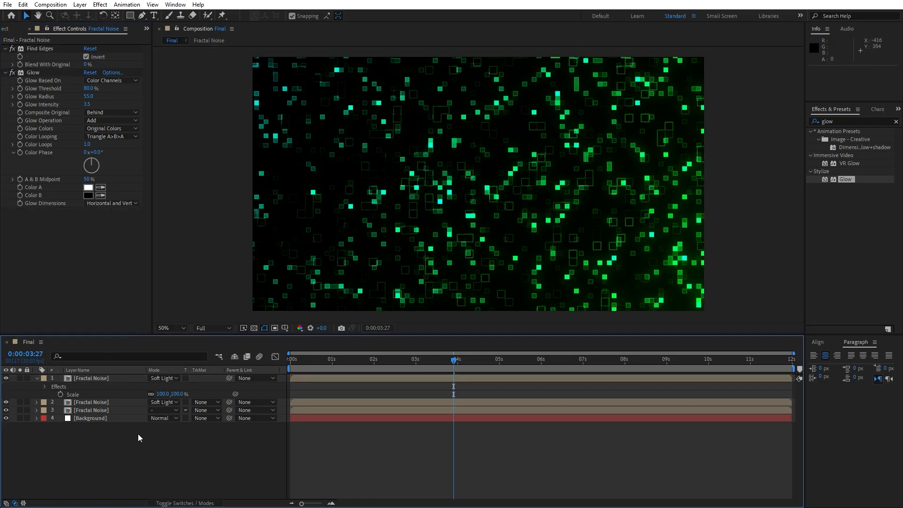
Preview the animation, collapse the top layer's properties and move the current time to 0:00:03:12
{"action": "key", "text": "space"}
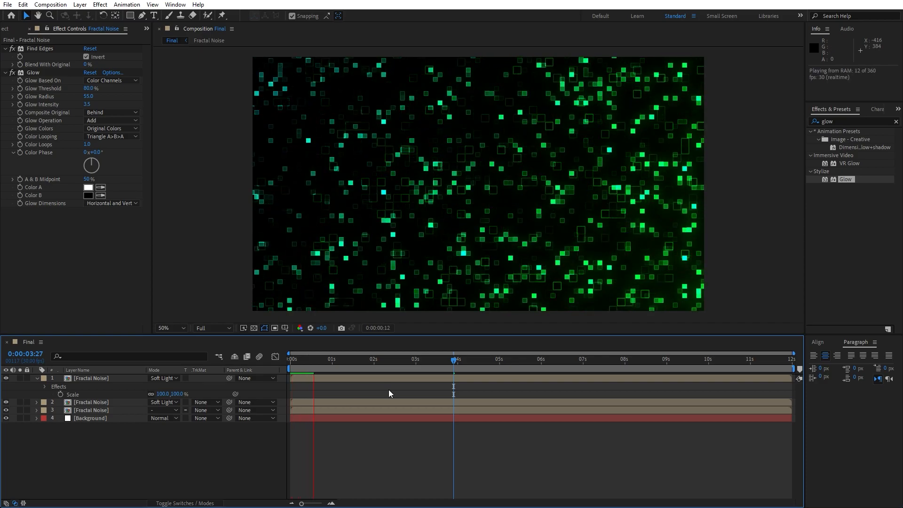
{"action": "left_click", "coordinate": [37, 378]}
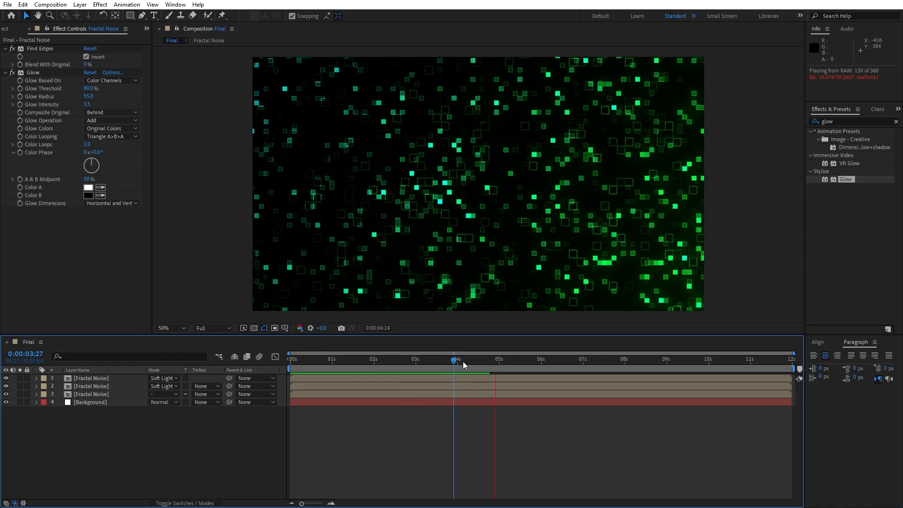
{"action": "left_click", "coordinate": [397, 365]}
{"action": "left_click_drag", "start_coordinate": [397, 366], "coordinate": [432, 366]}
Collapse the Find Edges and Glow settings and close the layer's effect controls
{"action": "left_click", "coordinate": [5, 48]}
{"action": "left_click", "coordinate": [6, 56]}
{"action": "left_click", "coordinate": [29, 28]}
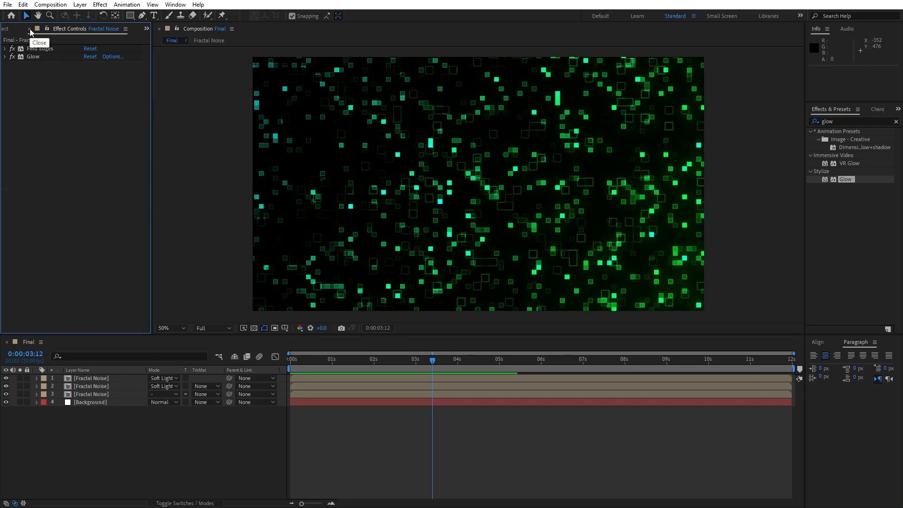
Add a new adjustment layer above the Fractal Noise layers and rename it Brightness
{"action": "right_click", "coordinate": [149, 429]}
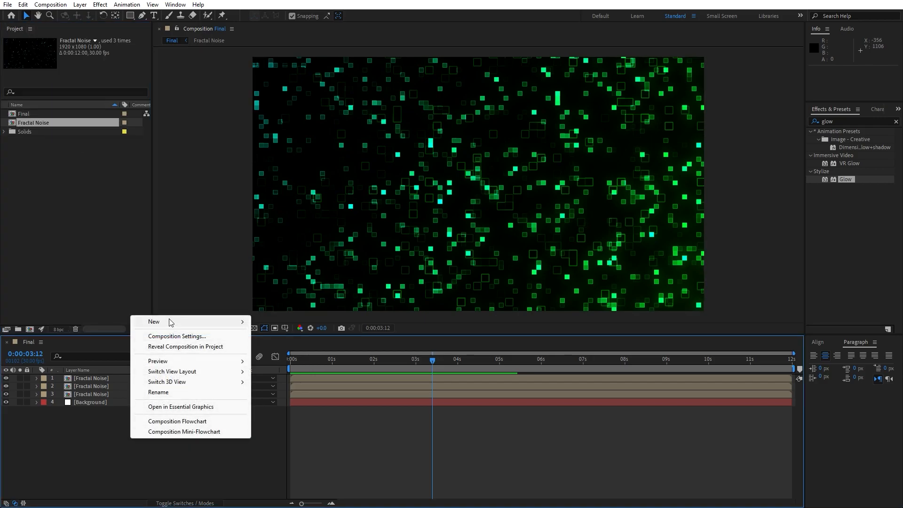
{"action": "mouse_move", "coordinate": [170, 322]}
{"action": "left_click", "coordinate": [302, 397]}
{"action": "key", "text": "Return"}
{"action": "type", "text": "Bri"}
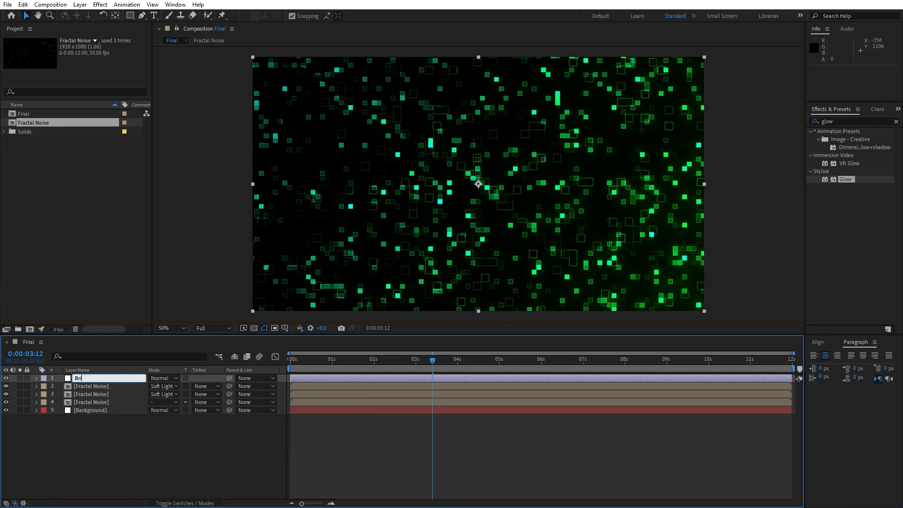
{"action": "type", "text": "ghtness"}
{"action": "left_click", "coordinate": [212, 448]}
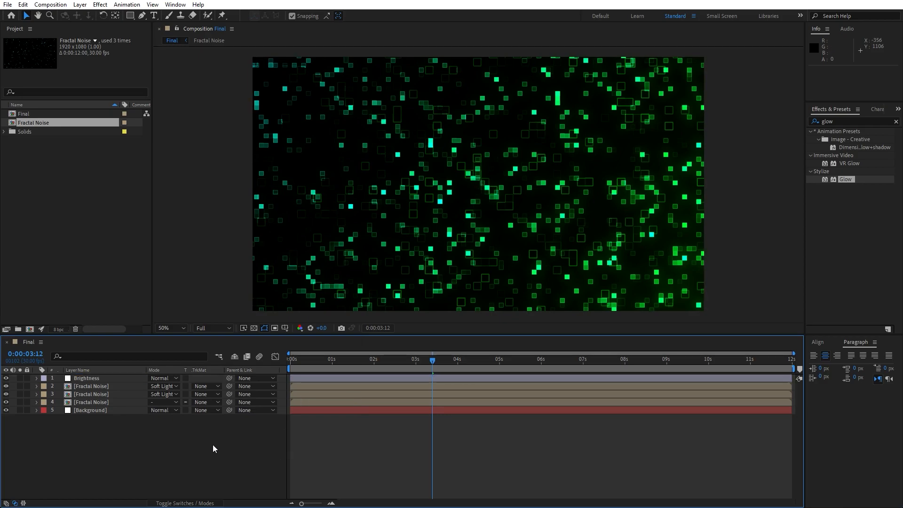
Find the Brightness & Contrast effect and apply it to the Brightness layer
{"action": "double_click", "coordinate": [841, 121]}
{"action": "type", "text": "b"}
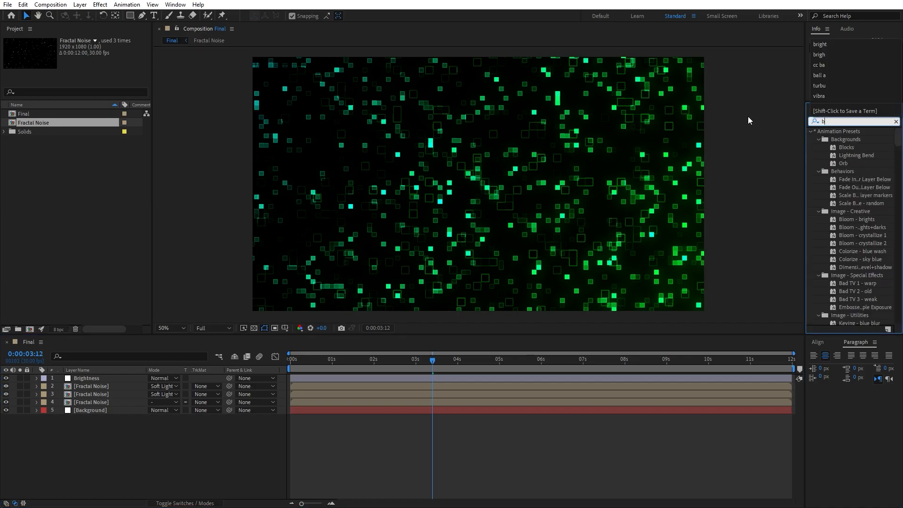
{"action": "type", "text": "righ"}
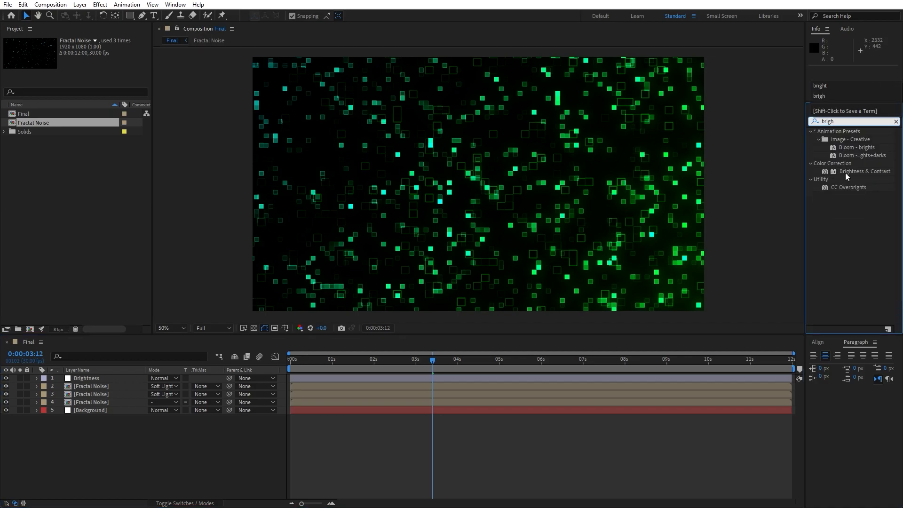
{"action": "left_click_drag", "start_coordinate": [865, 172], "coordinate": [93, 377]}
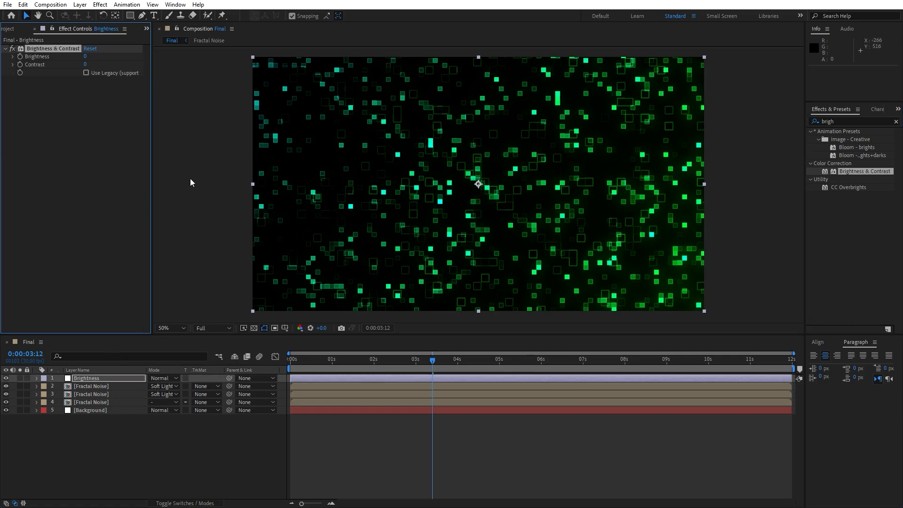
Set the Brightness & Contrast effect's brightness to 40 and its contrast to 15
{"action": "left_click", "coordinate": [85, 57]}
{"action": "type", "text": "40"}
{"action": "left_click", "coordinate": [80, 158]}
{"action": "left_click", "coordinate": [85, 65]}
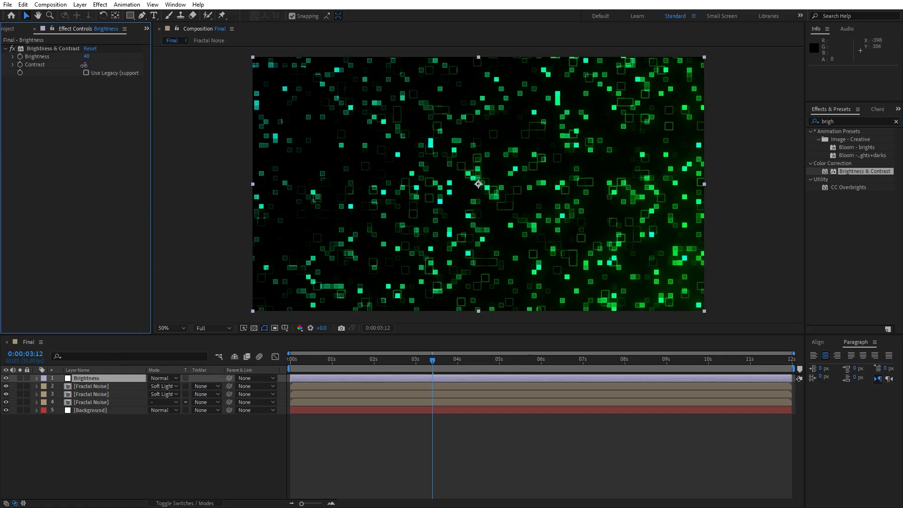
{"action": "type", "text": "15"}
{"action": "left_click", "coordinate": [97, 177]}
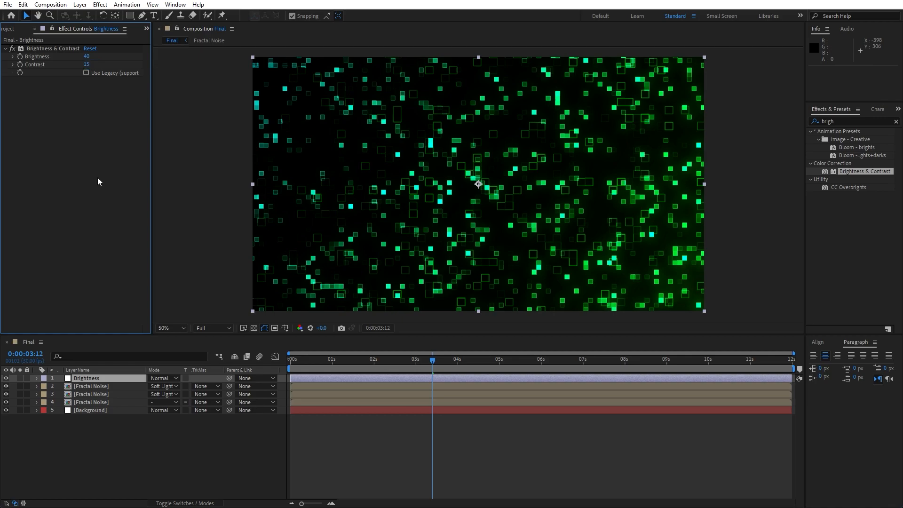
Preview the brightened animation, move the current time to 0:00:04:16 and deselect the layer
{"action": "left_click", "coordinate": [433, 363]}
{"action": "key", "text": "space"}
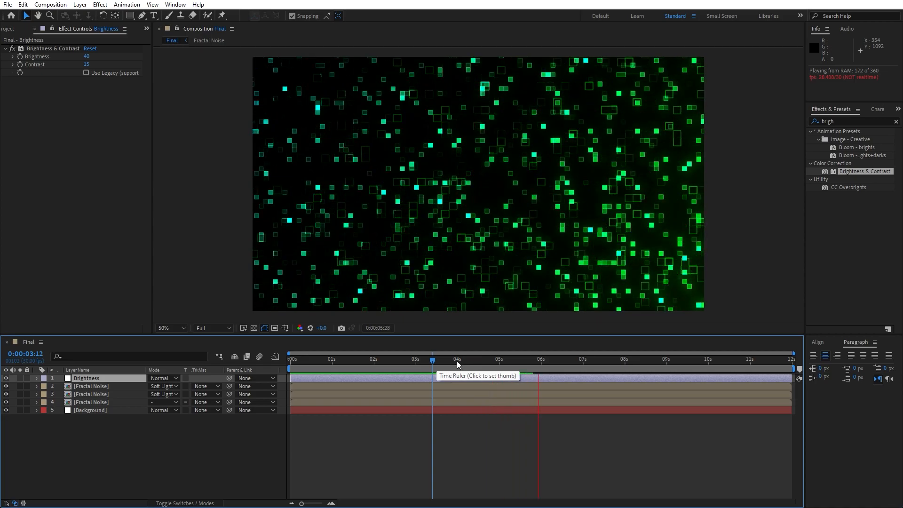
{"action": "left_click", "coordinate": [480, 361]}
{"action": "left_click", "coordinate": [77, 445]}
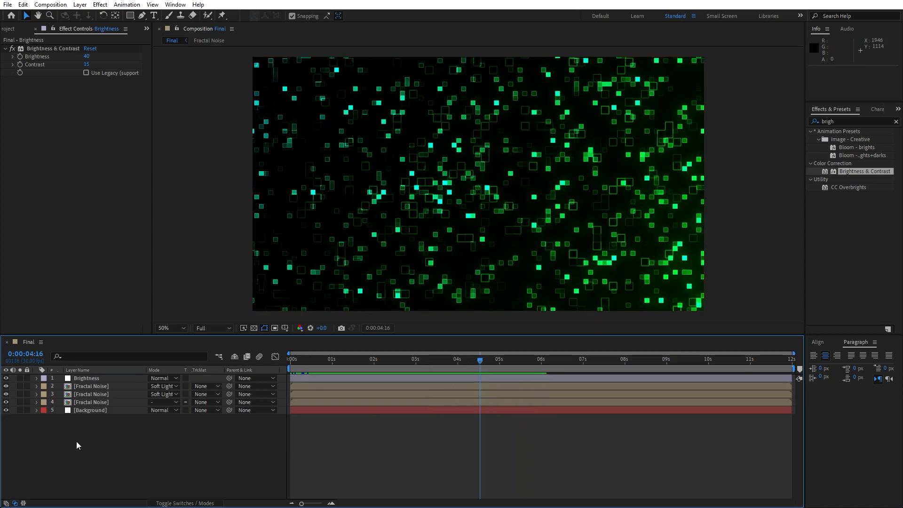
Pre-compose all layers of the Final composition into a new composition named Digital Scene, moving all attributes
{"action": "key", "text": "ctrl+a"}
{"action": "right_click", "coordinate": [96, 399]}
{"action": "left_click", "coordinate": [146, 345]}
{"action": "type", "text": "Digital Scene"}
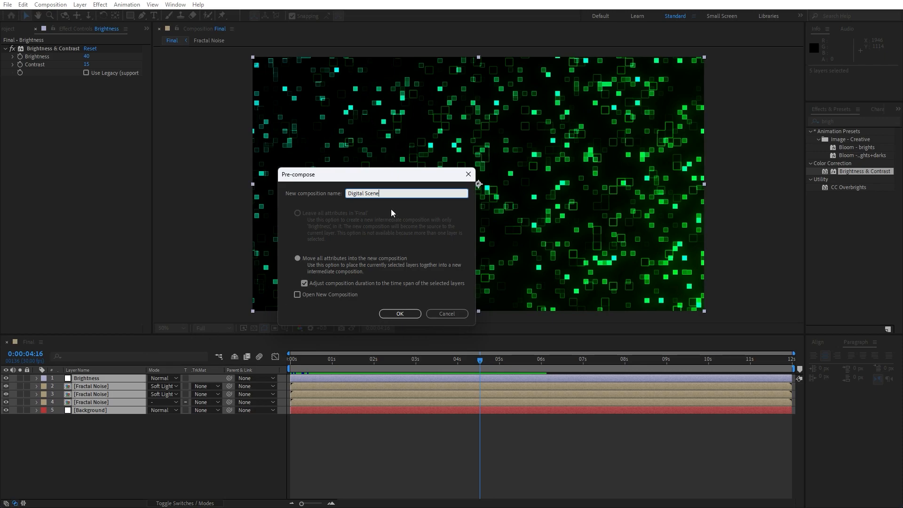
{"action": "left_click", "coordinate": [399, 313]}
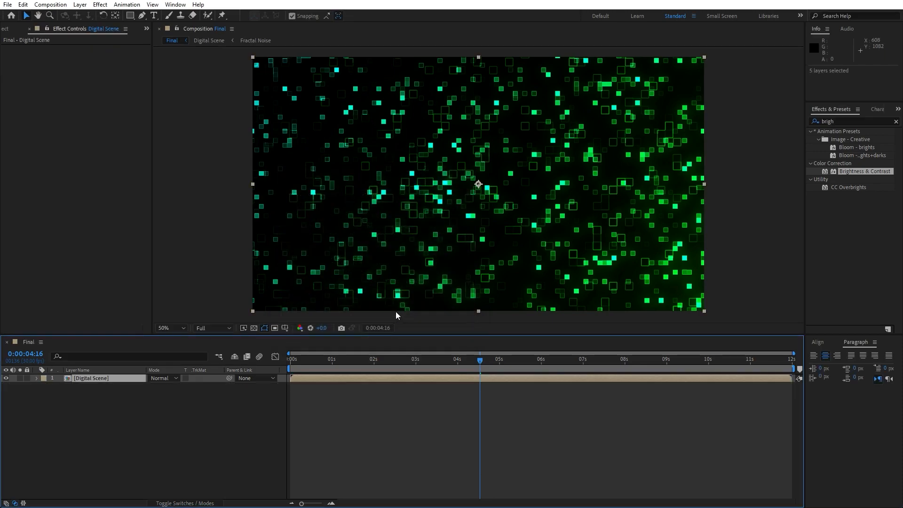
Add a two-node camera with the 50mm preset to the Final composition
{"action": "right_click", "coordinate": [135, 434]}
{"action": "mouse_move", "coordinate": [162, 317]}
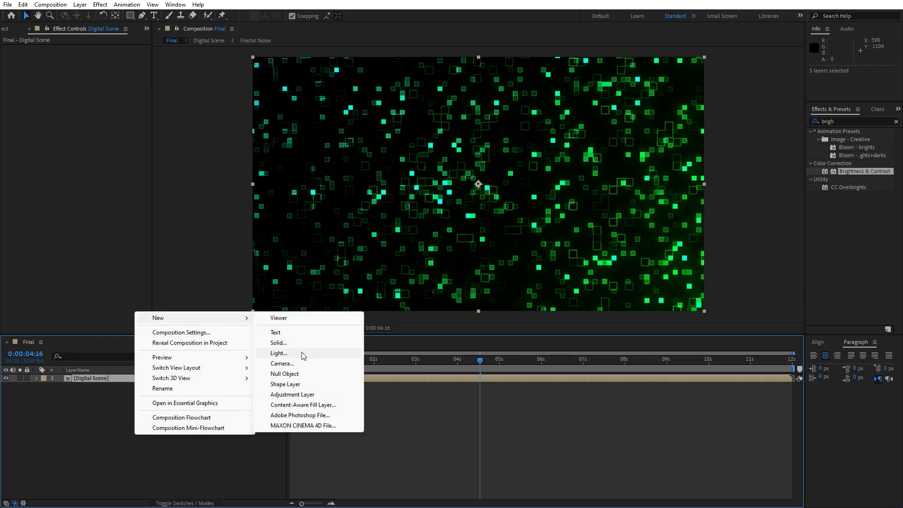
{"action": "left_click", "coordinate": [294, 363]}
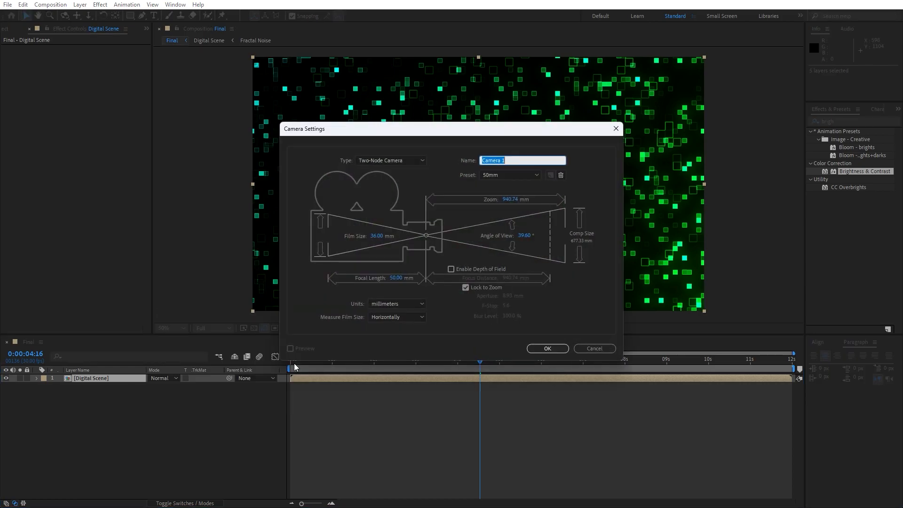
{"action": "left_click", "coordinate": [547, 348]}
Add a null object to the Final composition and rename it CC
{"action": "right_click", "coordinate": [130, 430]}
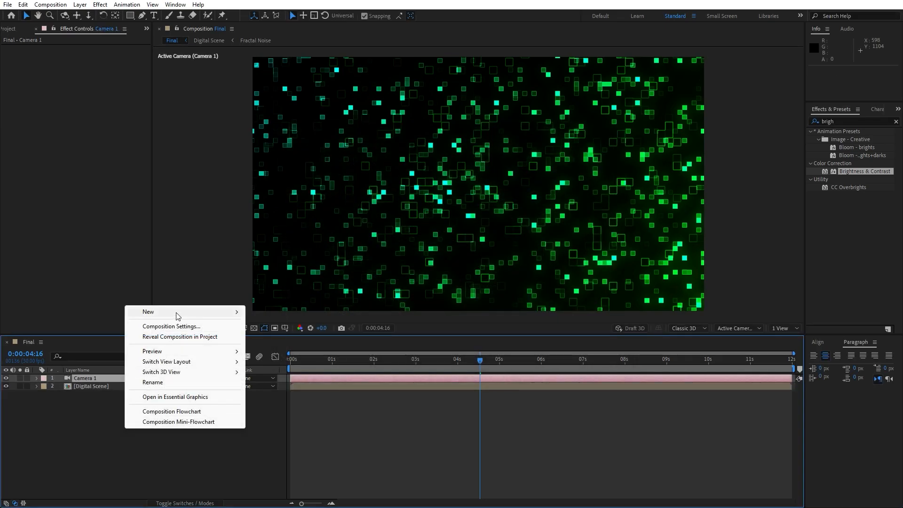
{"action": "mouse_move", "coordinate": [178, 312]}
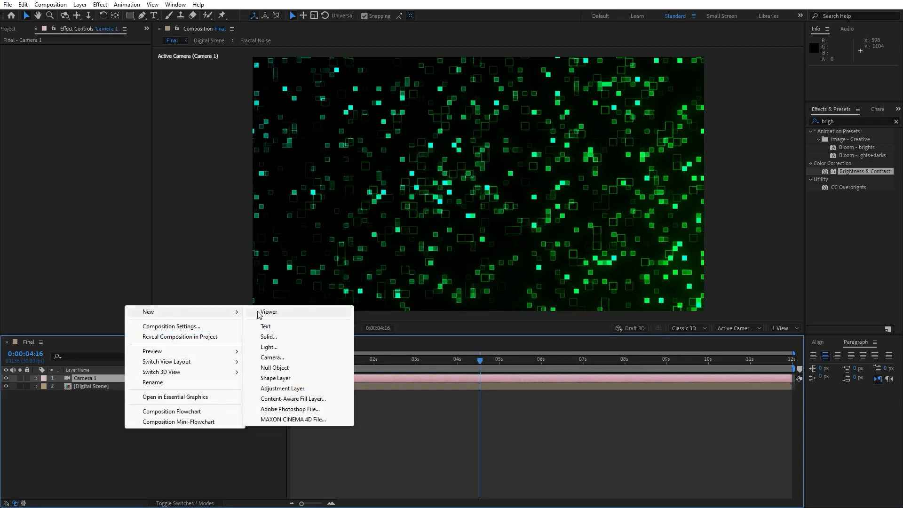
{"action": "left_click", "coordinate": [284, 368]}
{"action": "key", "text": "Return"}
{"action": "type", "text": "CC"}
{"action": "left_click", "coordinate": [171, 435]}
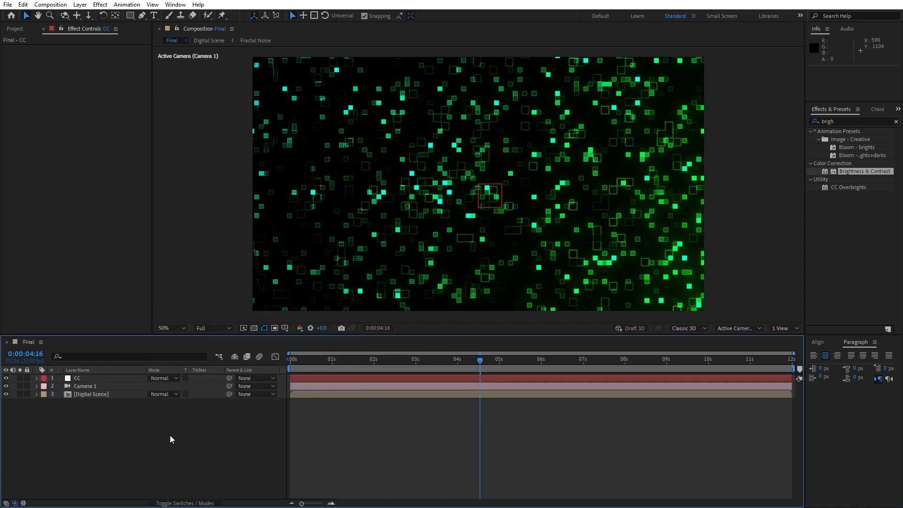
Parent the Camera 1 layer to the CC null
{"action": "left_click", "coordinate": [86, 387]}
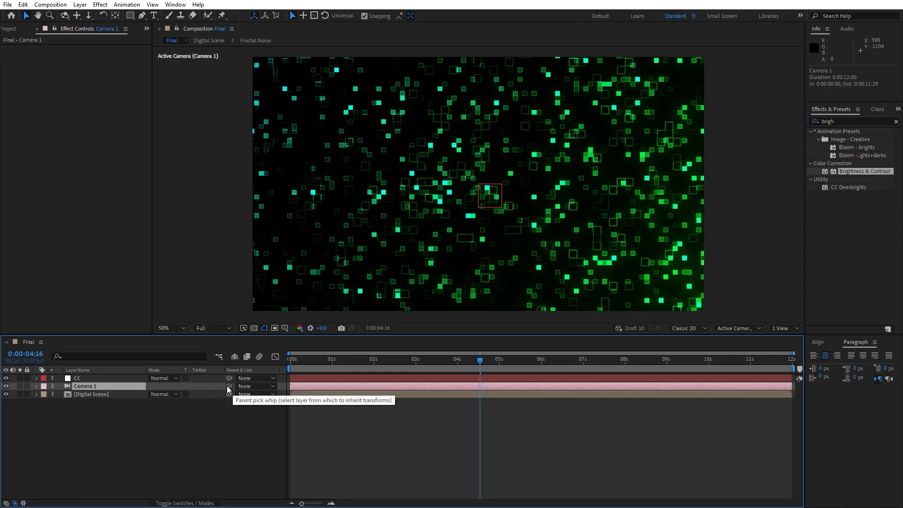
{"action": "right_click", "coordinate": [237, 372]}
{"action": "mouse_move", "coordinate": [272, 401]}
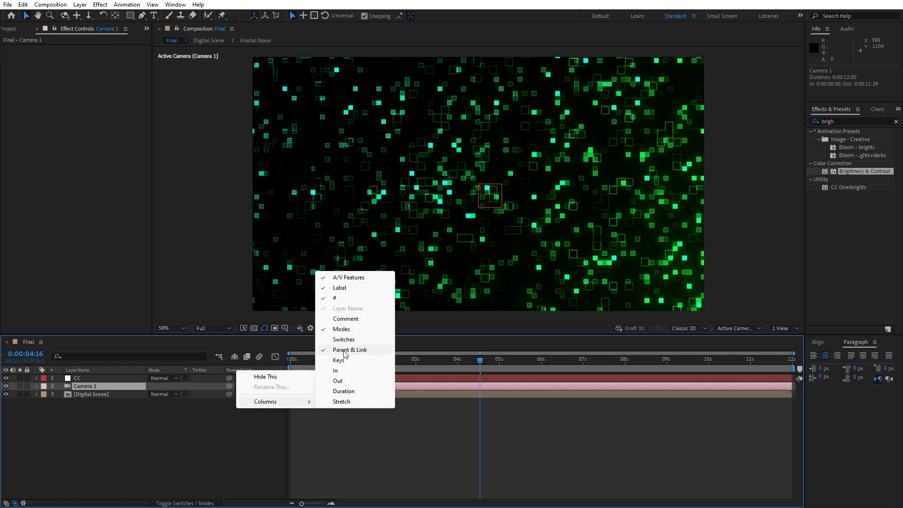
{"action": "left_click", "coordinate": [196, 422]}
{"action": "left_click_drag", "start_coordinate": [230, 385], "coordinate": [76, 377]}
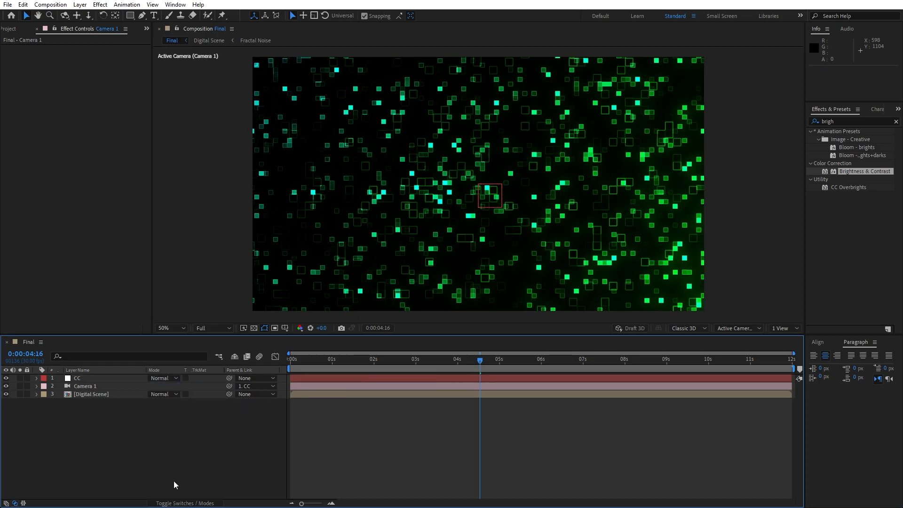
Show the layer switches and make the Digital Scene and CC layers 3D
{"action": "left_click", "coordinate": [168, 502]}
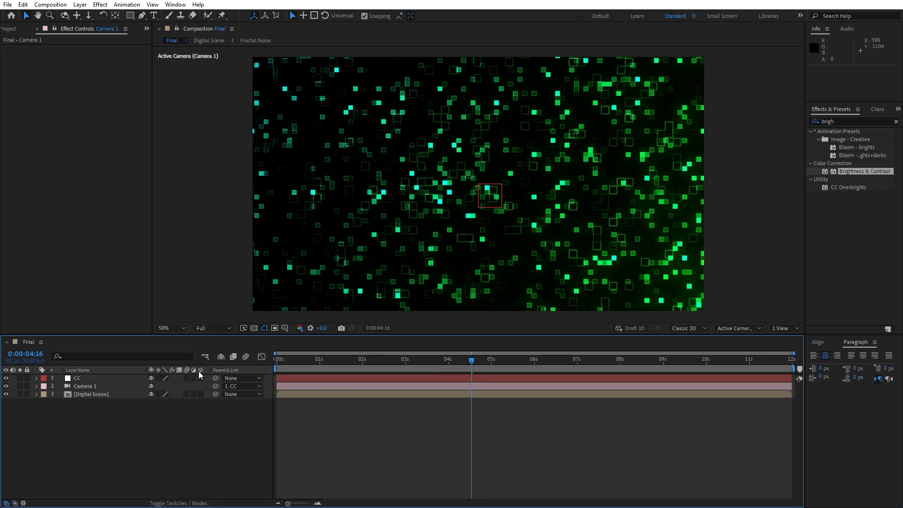
{"action": "left_click", "coordinate": [201, 394]}
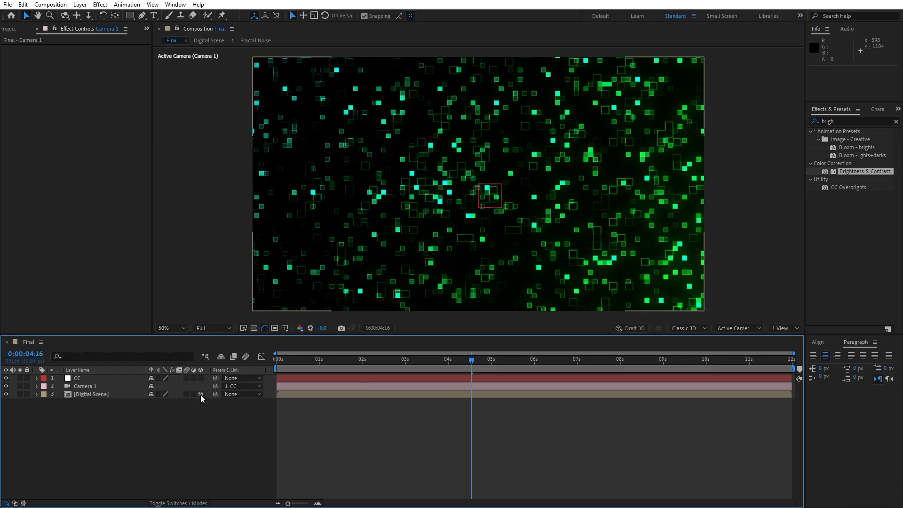
{"action": "left_click", "coordinate": [201, 378]}
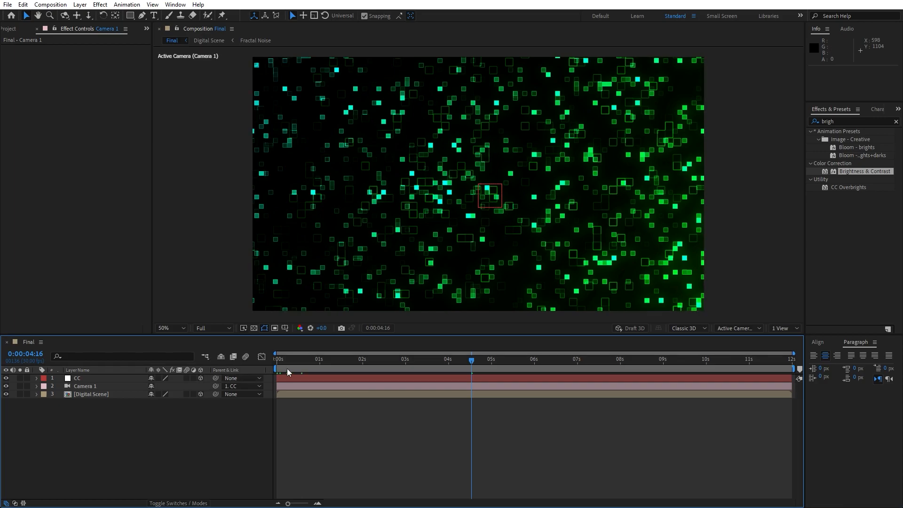
Reveal the Digital Scene layer's rotation properties and set a Z Rotation keyframe at 0:00:00:00
{"action": "key", "text": "Home"}
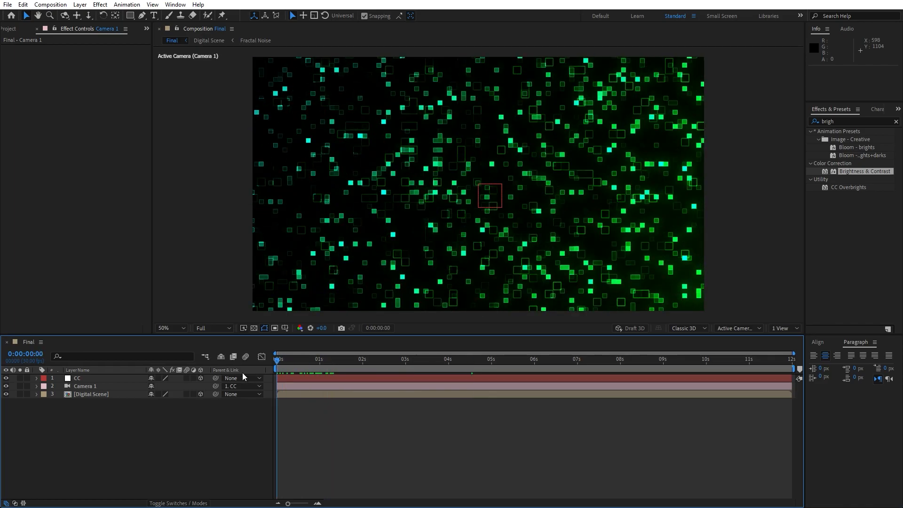
{"action": "left_click", "coordinate": [87, 394]}
{"action": "key", "text": "r"}
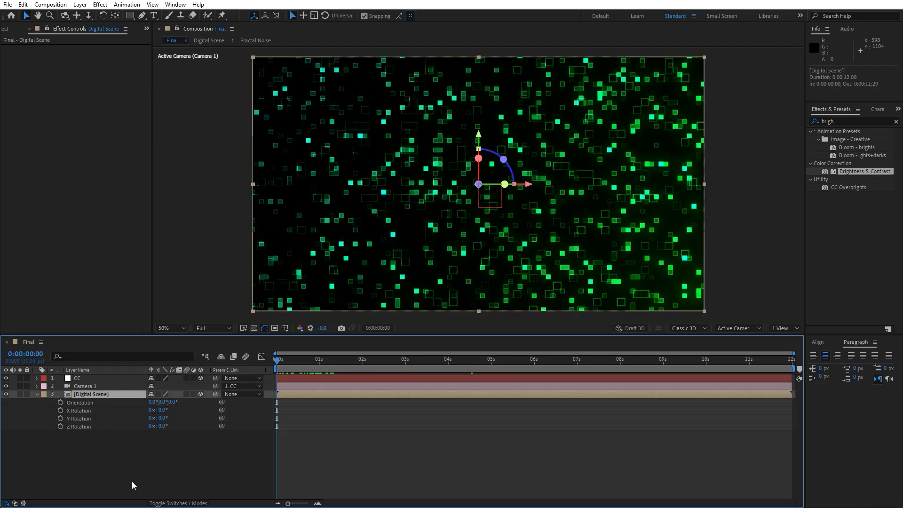
{"action": "left_click", "coordinate": [60, 426]}
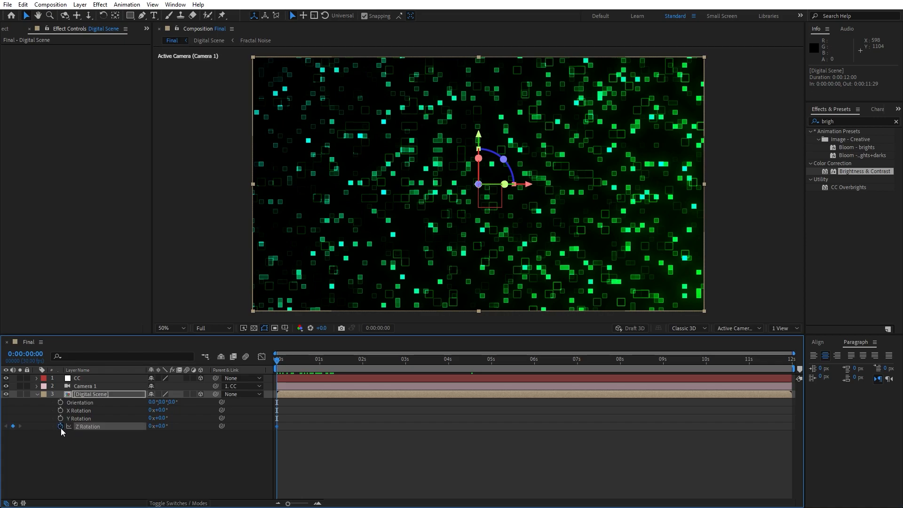
Set the Digital Scene layer's Z Rotation to 35° at 0:00:11:29
{"action": "left_click_drag", "start_coordinate": [282, 368], "coordinate": [806, 368]}
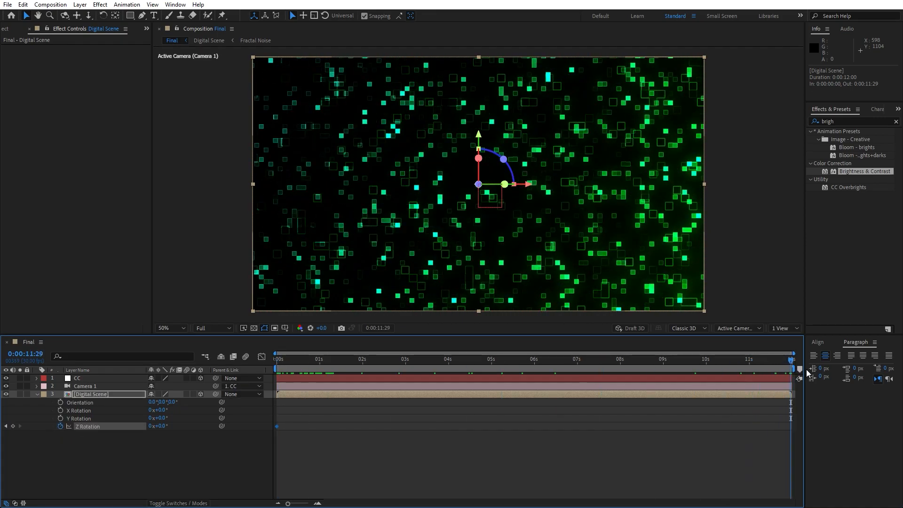
{"action": "left_click", "coordinate": [162, 456]}
{"action": "left_click", "coordinate": [163, 426]}
{"action": "type", "text": "35"}
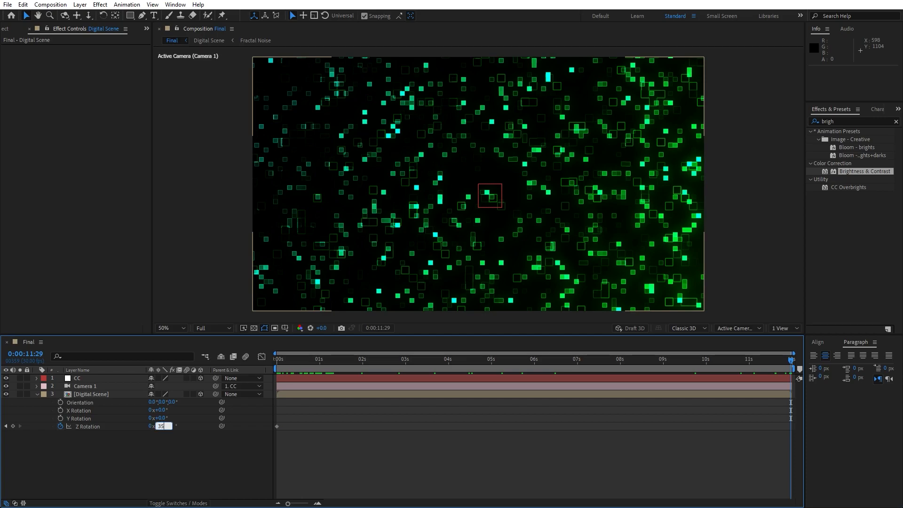
{"action": "key", "text": "Return"}
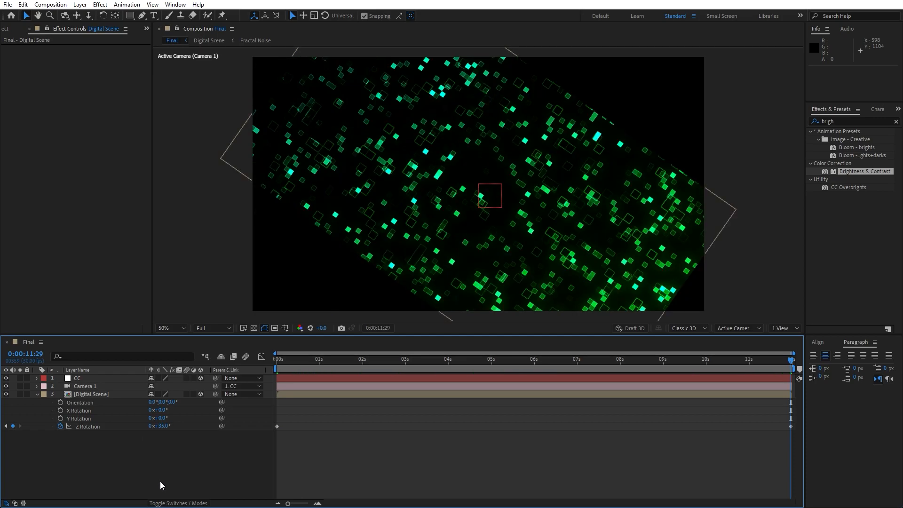
Find the Motion Tile effect and apply it to the Digital Scene layer
{"action": "double_click", "coordinate": [844, 122]}
{"action": "type", "text": "motion"}
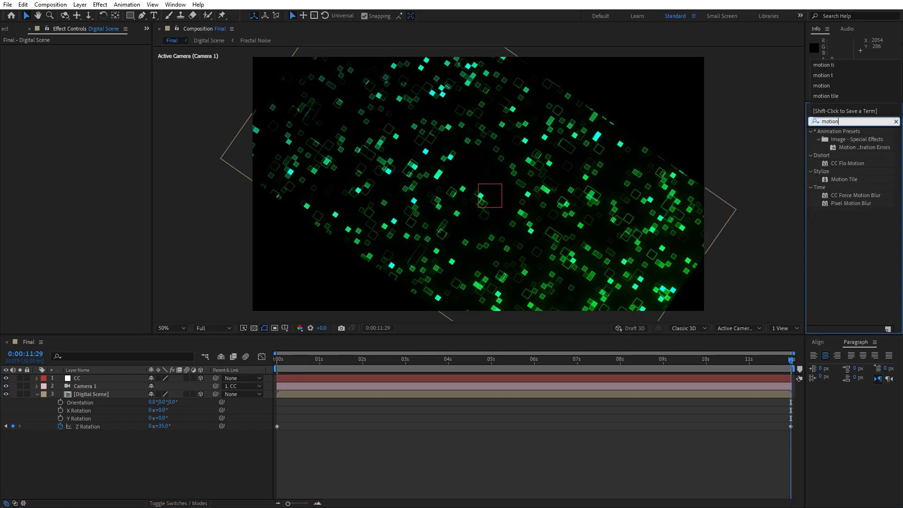
{"action": "left_click_drag", "start_coordinate": [838, 179], "coordinate": [103, 396]}
Set the Motion Tile effect's output width and output height to 350
{"action": "left_click", "coordinate": [90, 80]}
{"action": "type", "text": "350"}
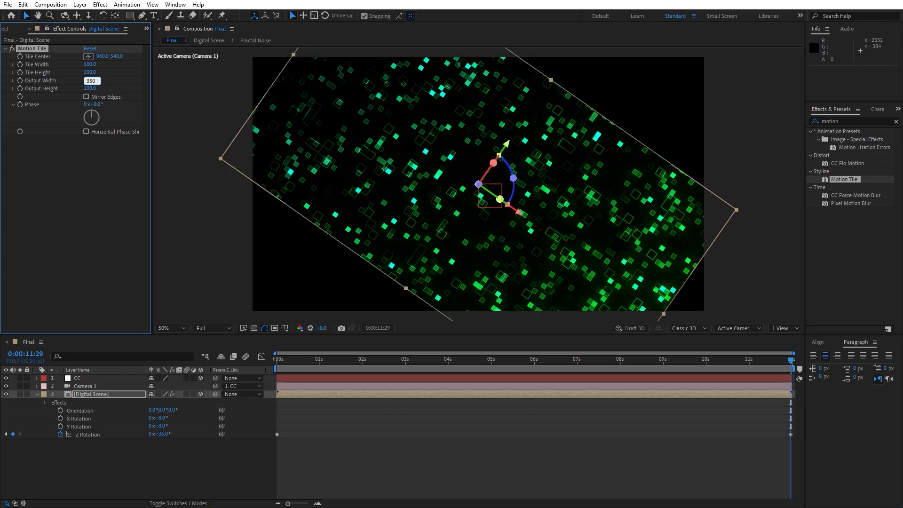
{"action": "key", "text": "Tab"}
{"action": "type", "text": "3"}
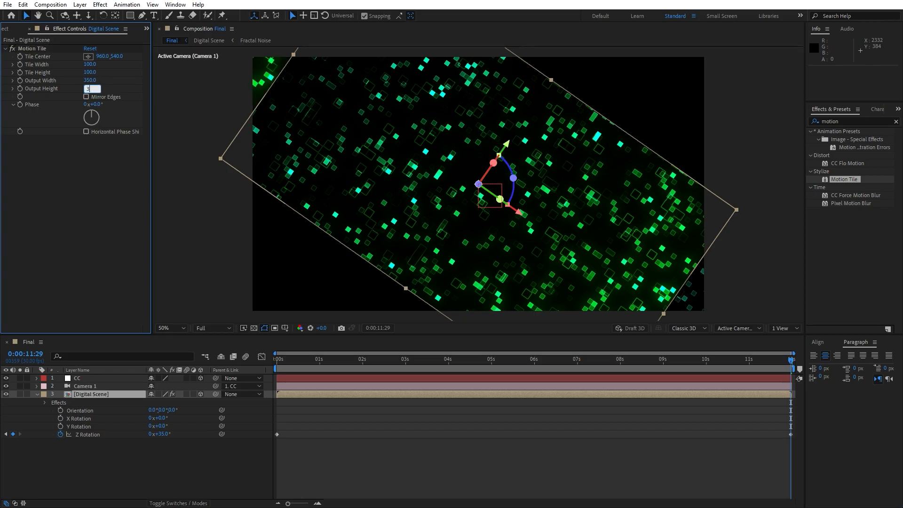
{"action": "key", "text": "Return"}
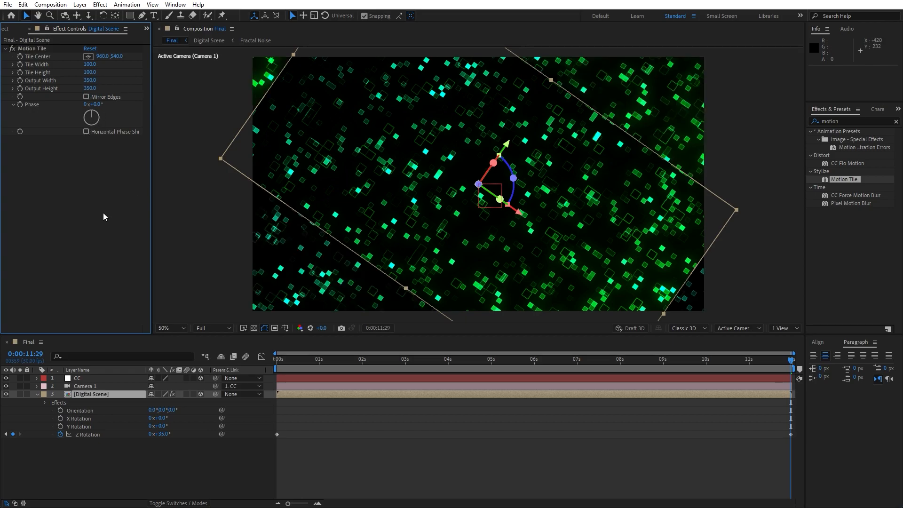
Turn on Mirror Edges for the Motion Tile effect and preview the rotating scene
{"action": "left_click", "coordinate": [86, 97]}
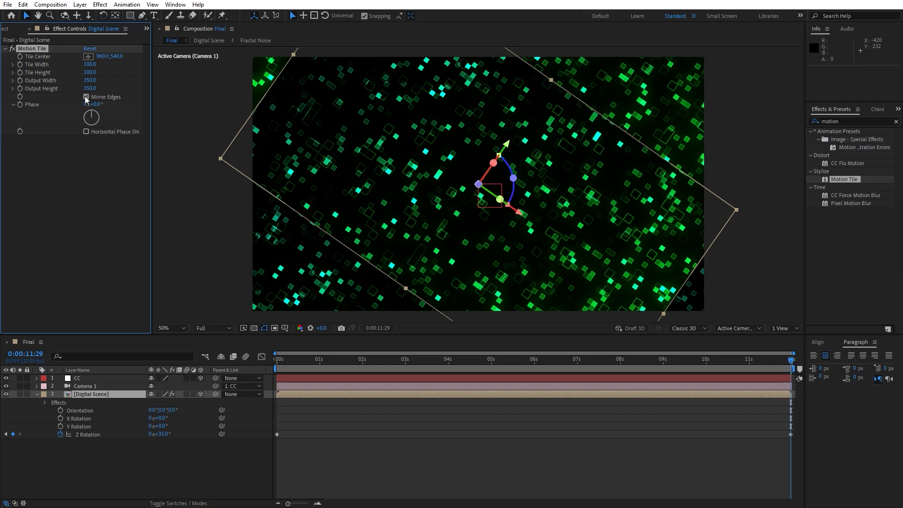
{"action": "left_click", "coordinate": [165, 472]}
{"action": "key", "text": "space"}
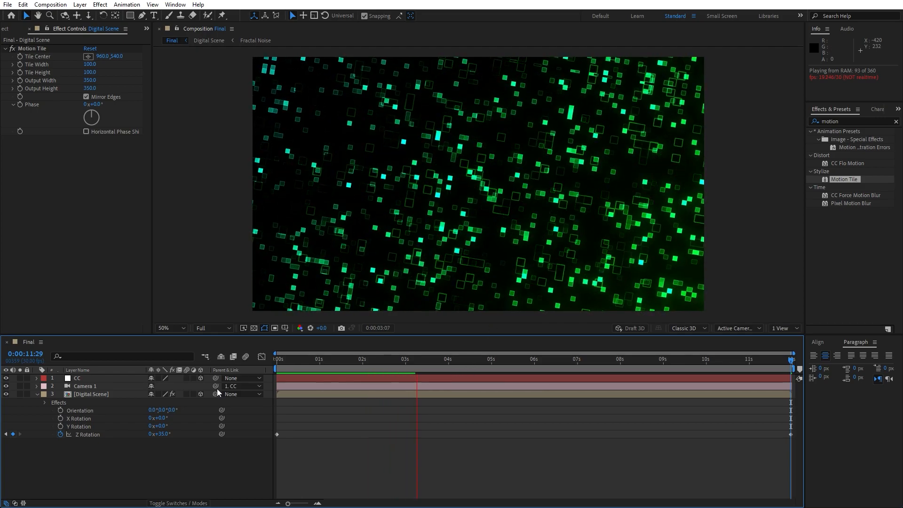
Set the Digital Scene layer's X Rotation to -45°
{"action": "left_click", "coordinate": [37, 394]}
{"action": "mouse_move", "coordinate": [436, 362]}
{"action": "left_mouse_down"}
{"action": "mouse_move", "coordinate": [375, 363]}
{"action": "mouse_move", "coordinate": [420, 367]}
{"action": "left_mouse_up"}
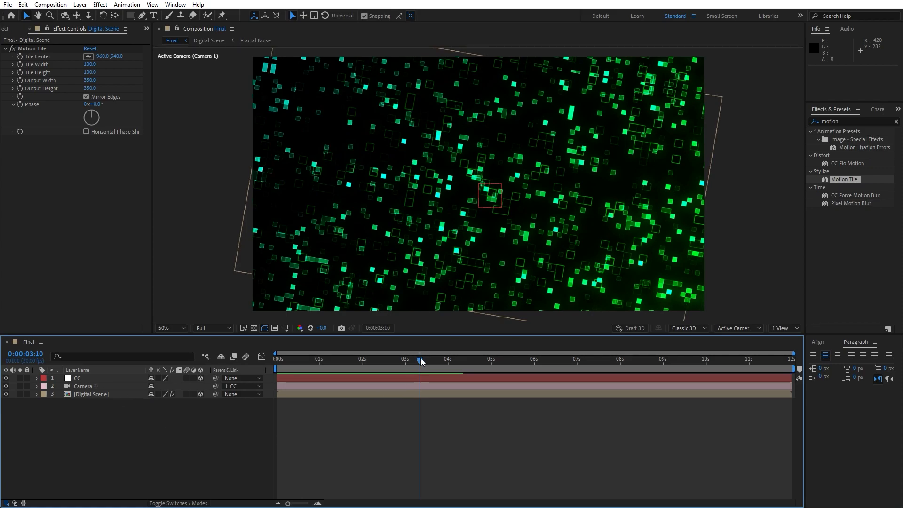
{"action": "left_click", "coordinate": [110, 396]}
{"action": "key", "text": "r"}
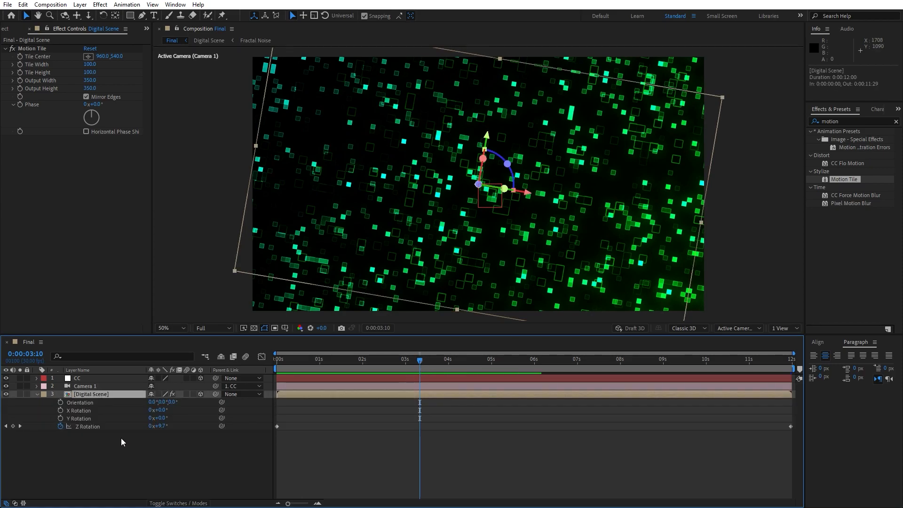
{"action": "left_click", "coordinate": [163, 411]}
{"action": "left_click", "coordinate": [159, 467]}
Set the Digital Scene layer's Y Rotation to -10° and preview the tilted scene
{"action": "left_click", "coordinate": [163, 418]}
{"action": "type", "text": "-10"}
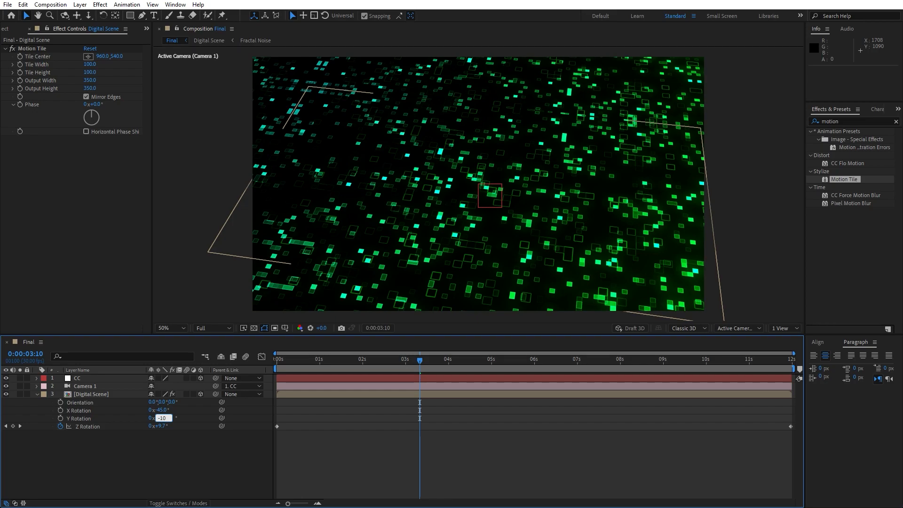
{"action": "left_click", "coordinate": [159, 450]}
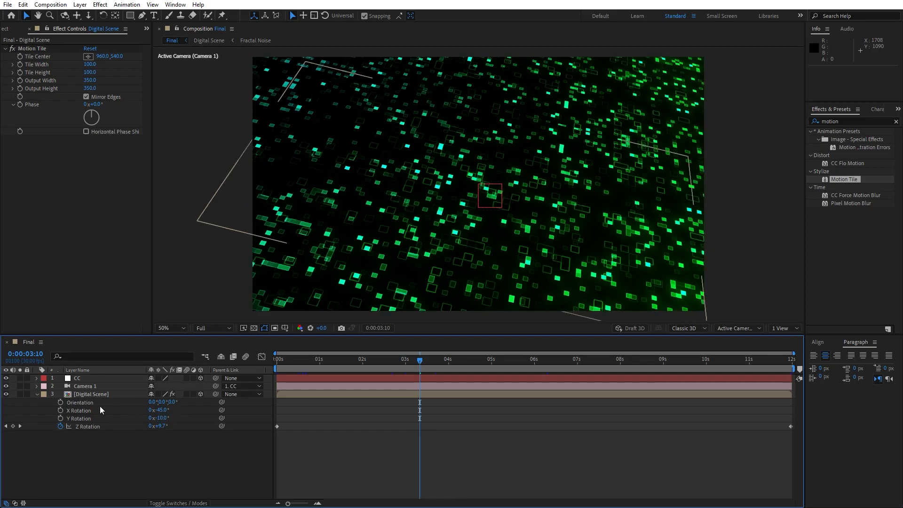
{"action": "left_click", "coordinate": [37, 394]}
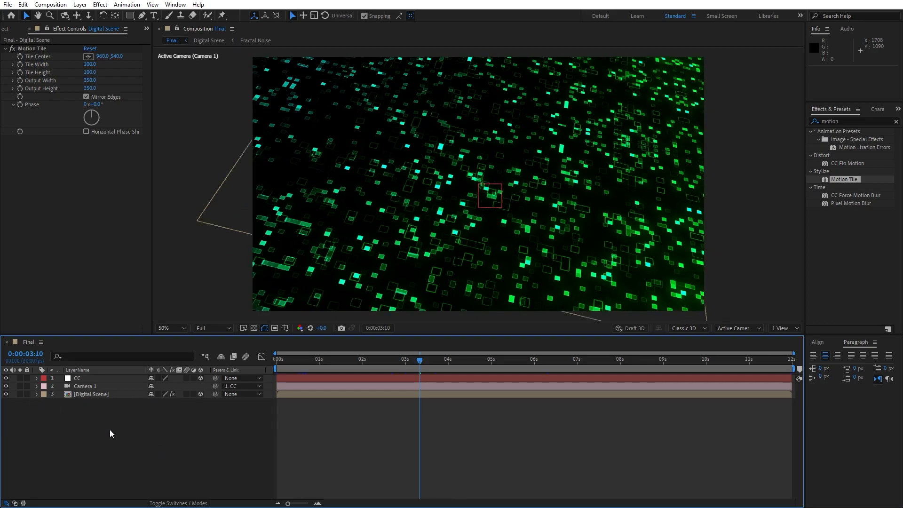
{"action": "key", "text": "space"}
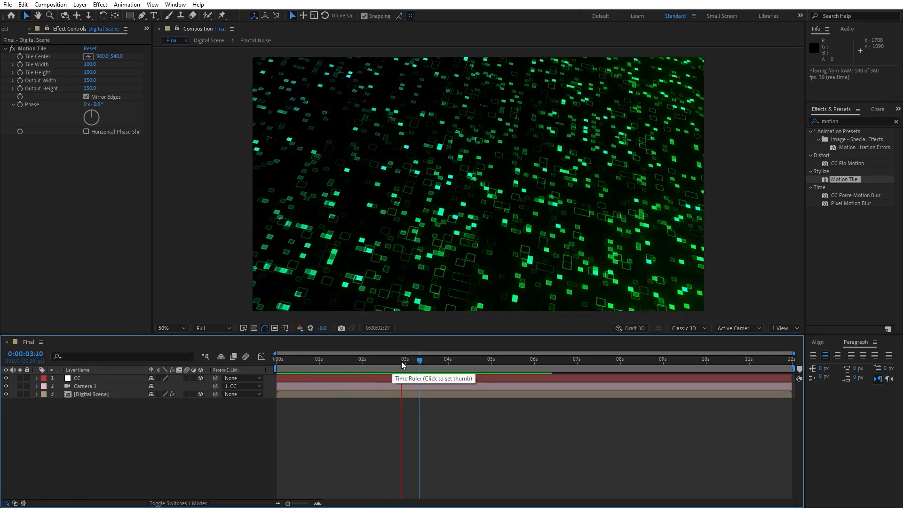
{"action": "left_click_drag", "start_coordinate": [418, 360], "coordinate": [386, 359]}
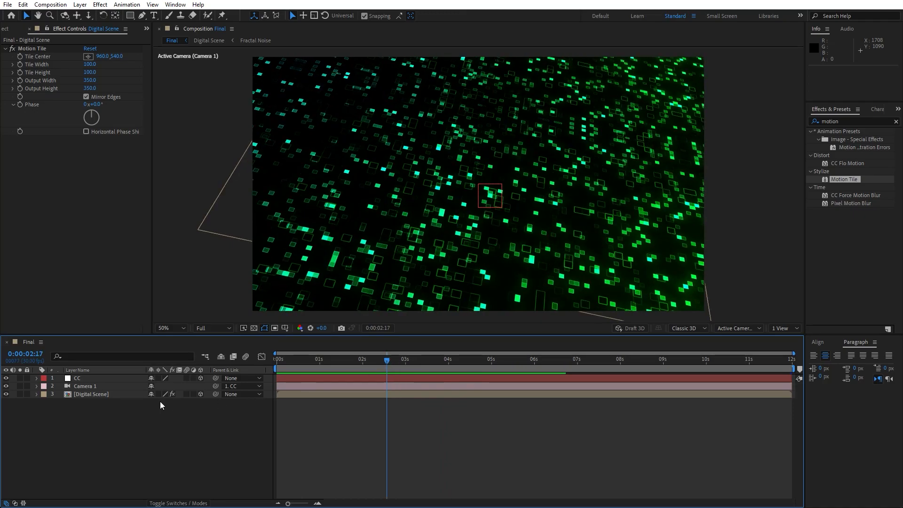
Add a Position keyframe to the CC null layer at 0:00:00:00
{"action": "left_click", "coordinate": [88, 380]}
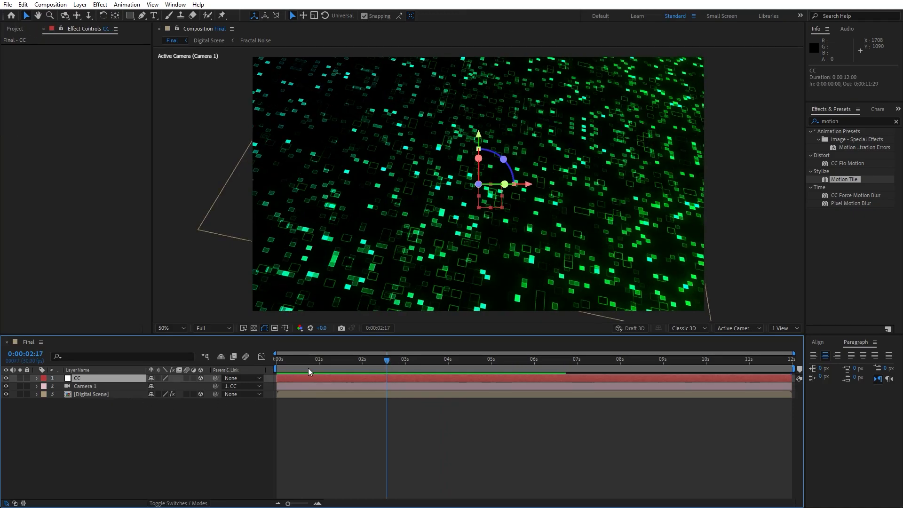
{"action": "key", "text": "Home"}
{"action": "key", "text": "p"}
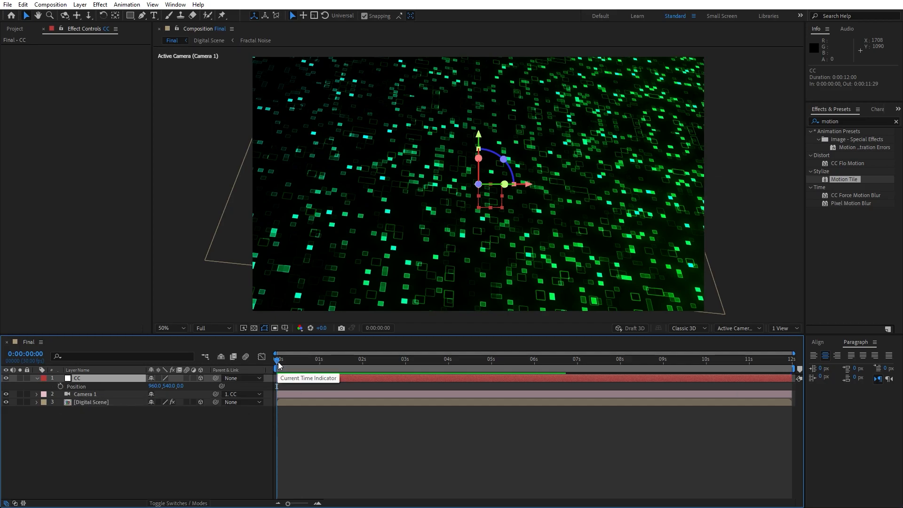
{"action": "left_click", "coordinate": [61, 386]}
Set the CC null's Z position to 1000 at 0:00:11:29 and scrub through the camera move
{"action": "left_click_drag", "start_coordinate": [276, 360], "coordinate": [791, 365]}
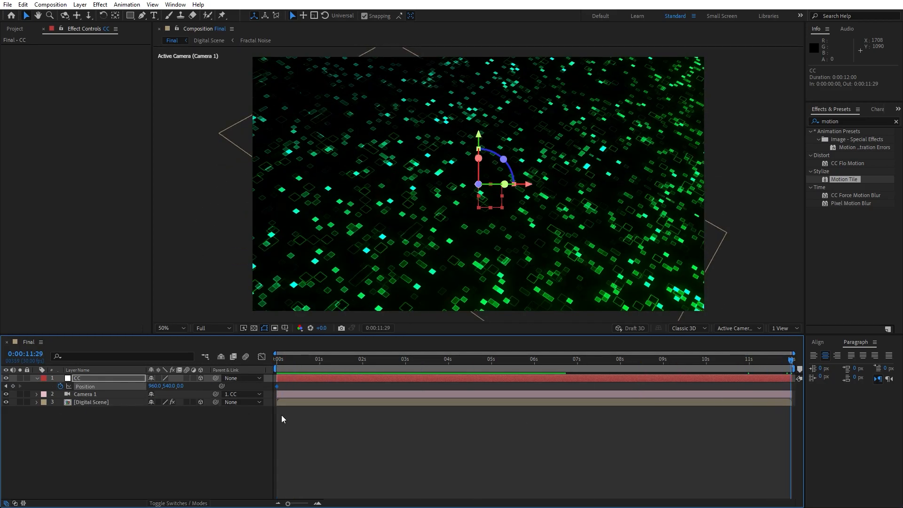
{"action": "left_click", "coordinate": [180, 386]}
{"action": "type", "text": "1000"}
{"action": "left_click", "coordinate": [181, 442]}
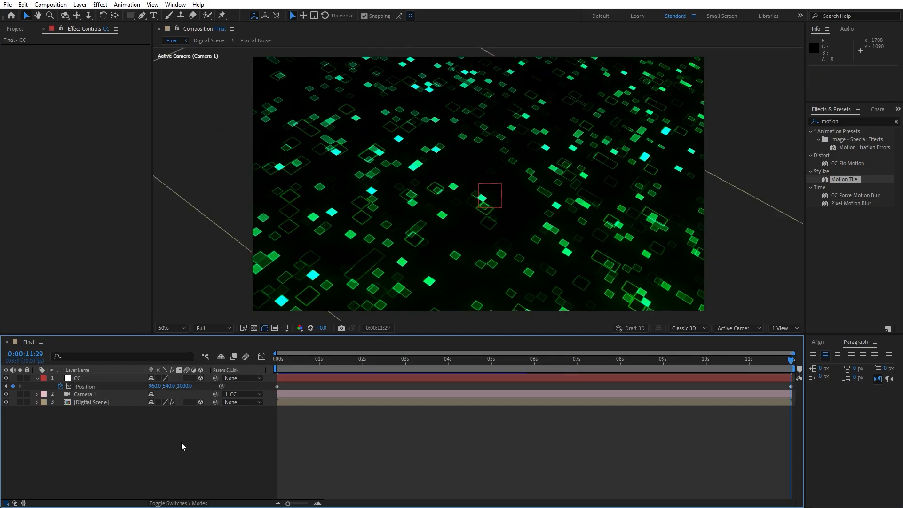
{"action": "left_click", "coordinate": [38, 378]}
{"action": "left_click_drag", "start_coordinate": [321, 369], "coordinate": [399, 366]}
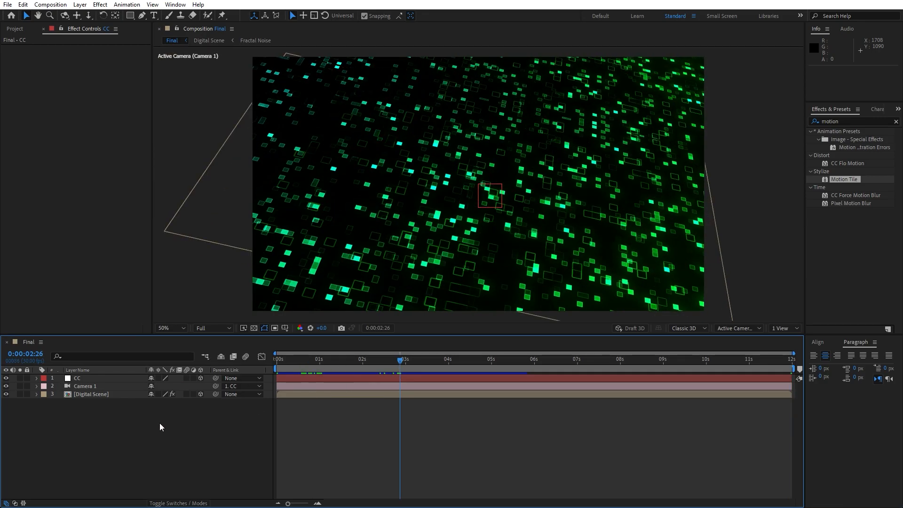
Create a new adjustment layer in the Final composition and name it Lens Flare
{"action": "right_click", "coordinate": [108, 432]}
{"action": "mouse_move", "coordinate": [221, 316]}
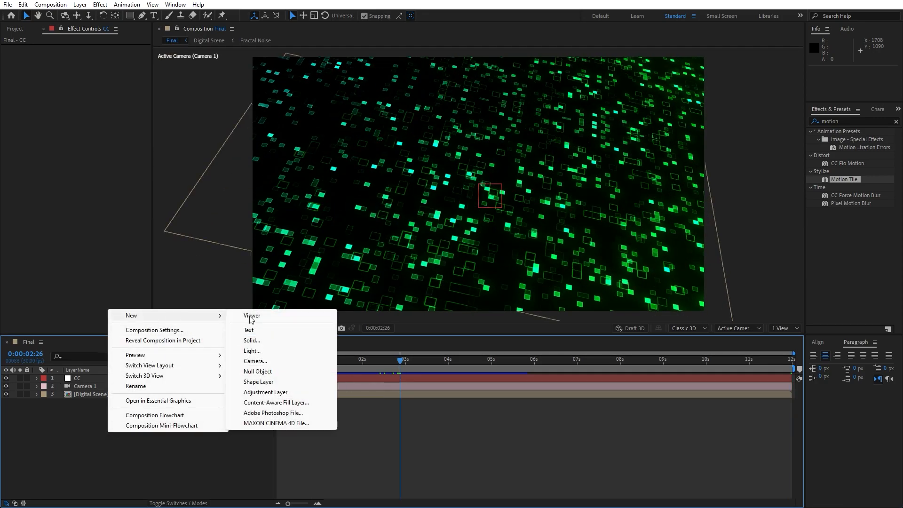
{"action": "left_click", "coordinate": [285, 392]}
{"action": "key", "text": "Return"}
{"action": "type", "text": "Lens Flar"}
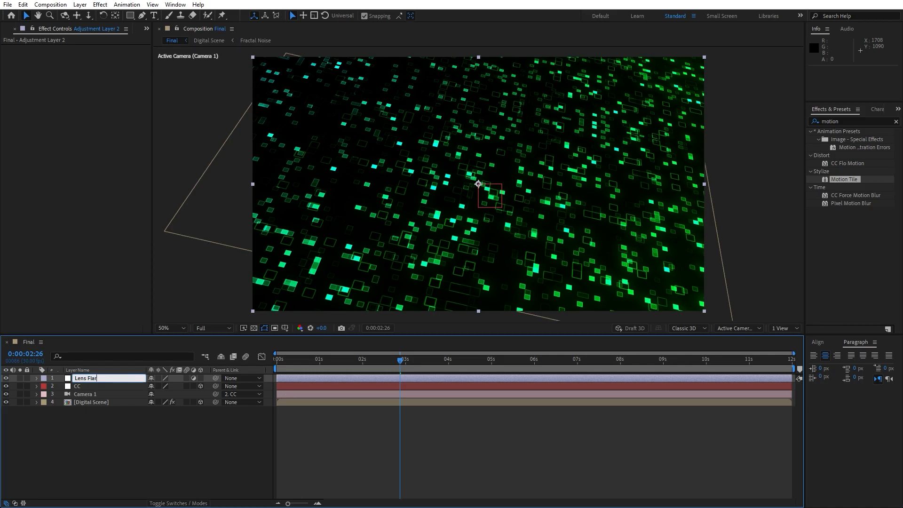
{"action": "type", "text": "e"}
{"action": "left_click", "coordinate": [112, 377]}
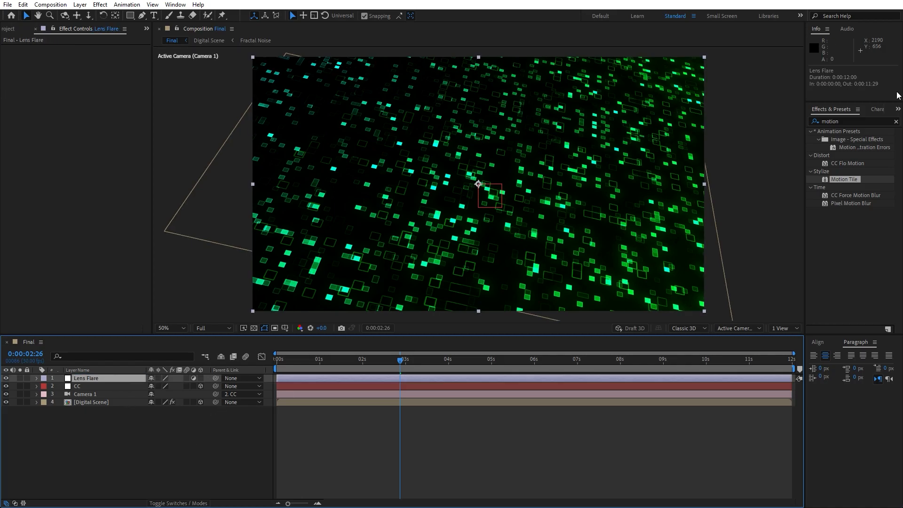
Find the Lens Flare effect and apply it to the Lens Flare adjustment layer
{"action": "double_click", "coordinate": [851, 116]}
{"action": "type", "text": "lens f"}
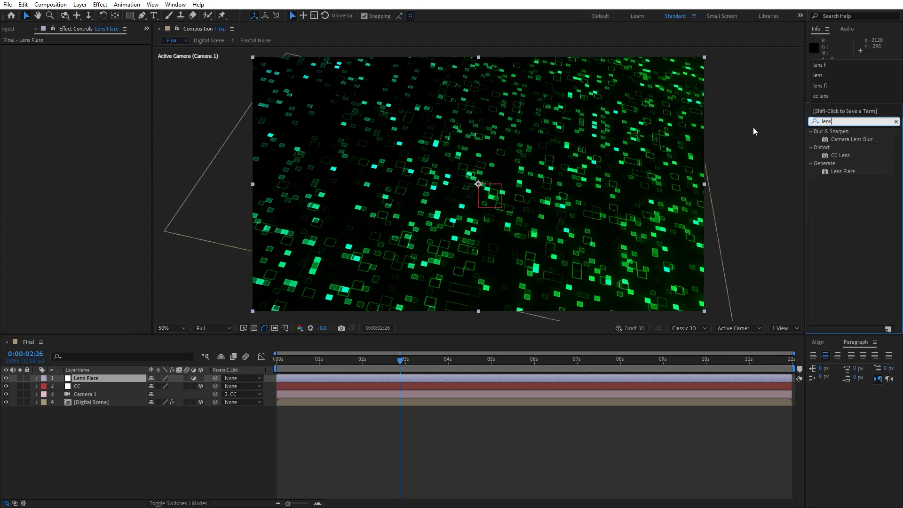
{"action": "left_click_drag", "start_coordinate": [838, 140], "coordinate": [94, 377]}
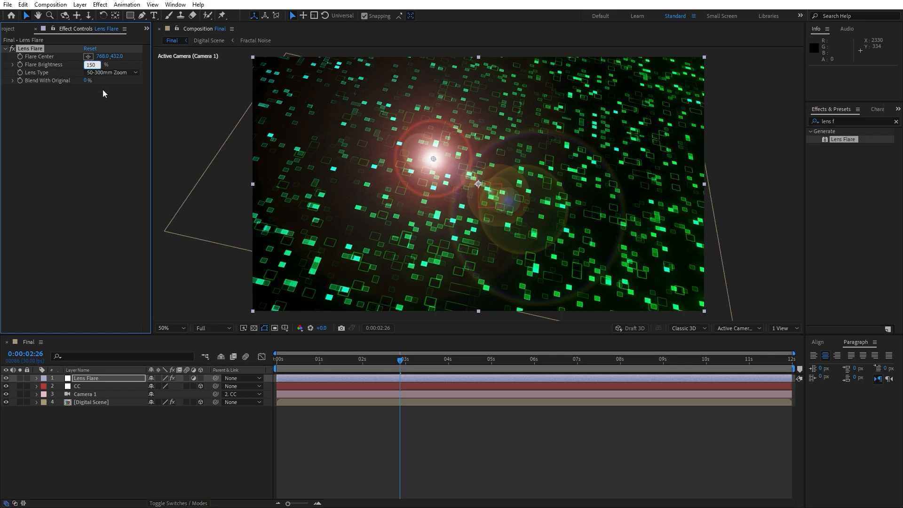
Set the Lens Flare effect's flare brightness to 150% and its lens type to 105mm Prime
{"action": "left_click", "coordinate": [86, 116]}
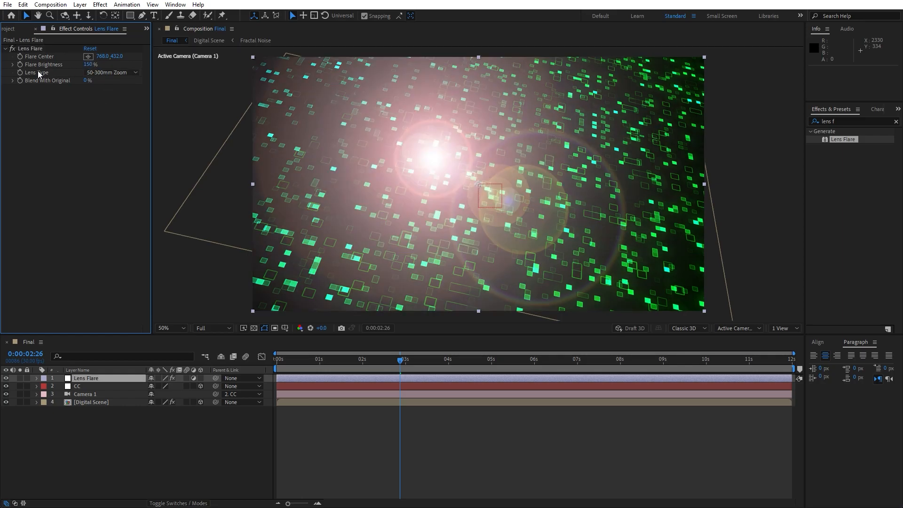
{"action": "left_click", "coordinate": [106, 73]}
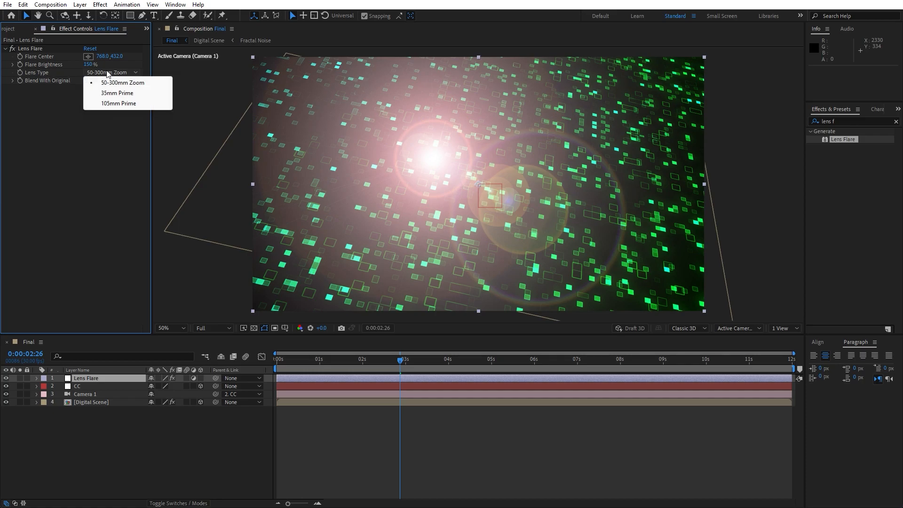
{"action": "left_click", "coordinate": [122, 103]}
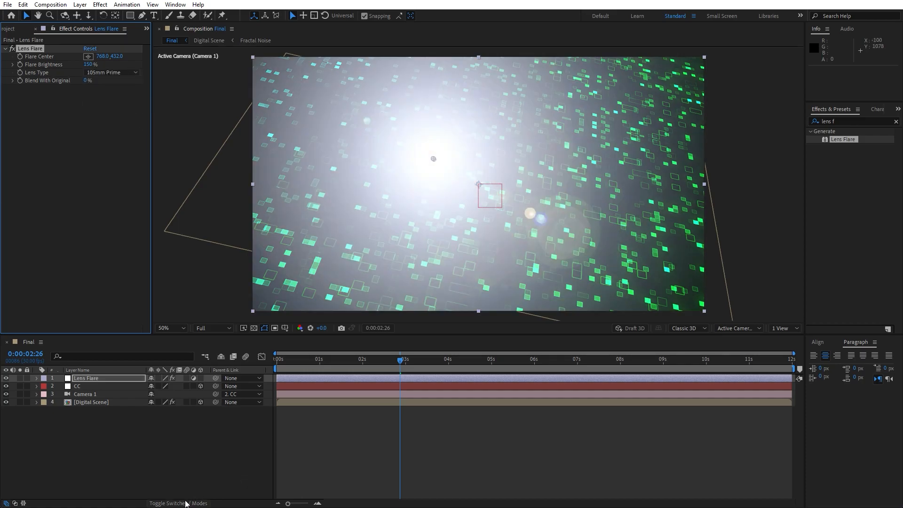
Set the Lens Flare layer's blending mode to Soft Light and preview the composition
{"action": "left_click", "coordinate": [172, 503]}
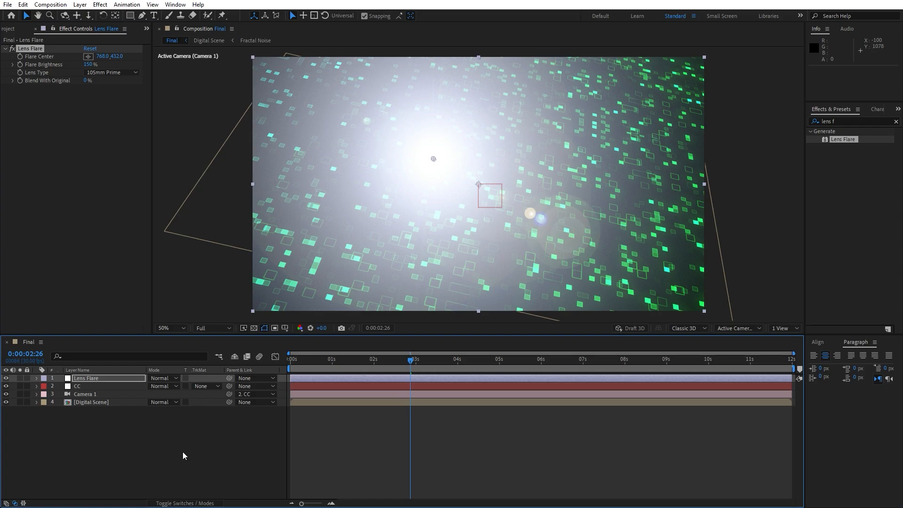
{"action": "left_click", "coordinate": [159, 378]}
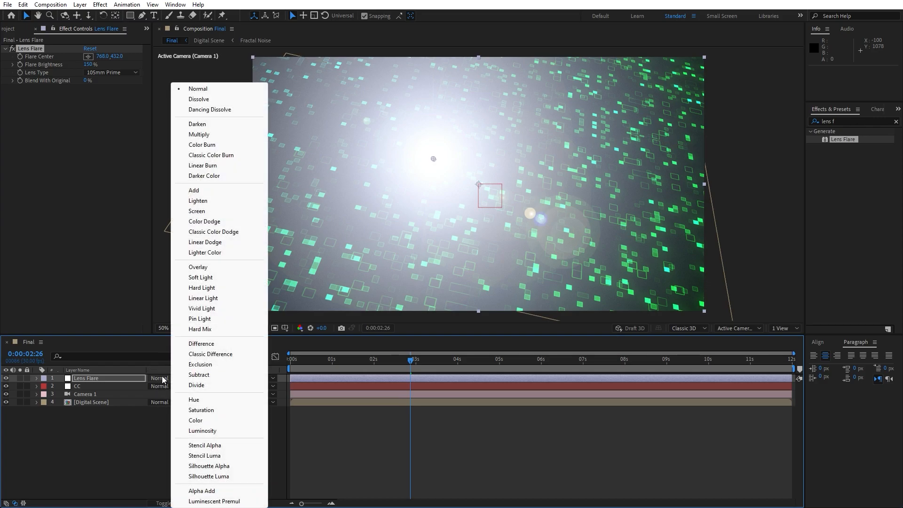
{"action": "left_click", "coordinate": [201, 278]}
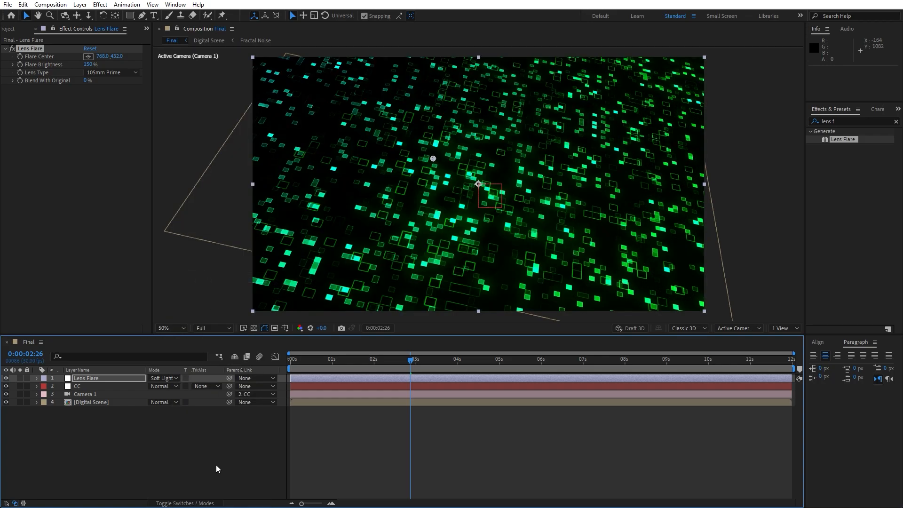
{"action": "key", "text": "space"}
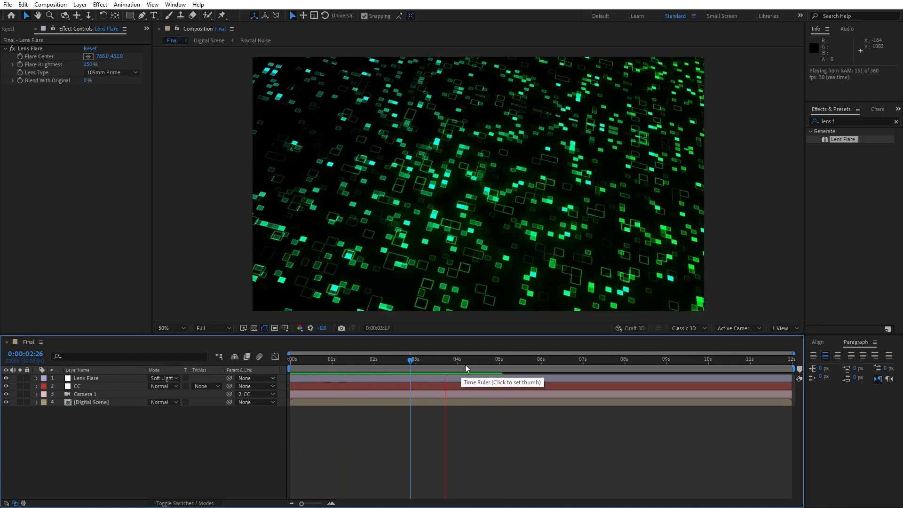
{"action": "left_click_drag", "start_coordinate": [473, 361], "coordinate": [449, 366]}
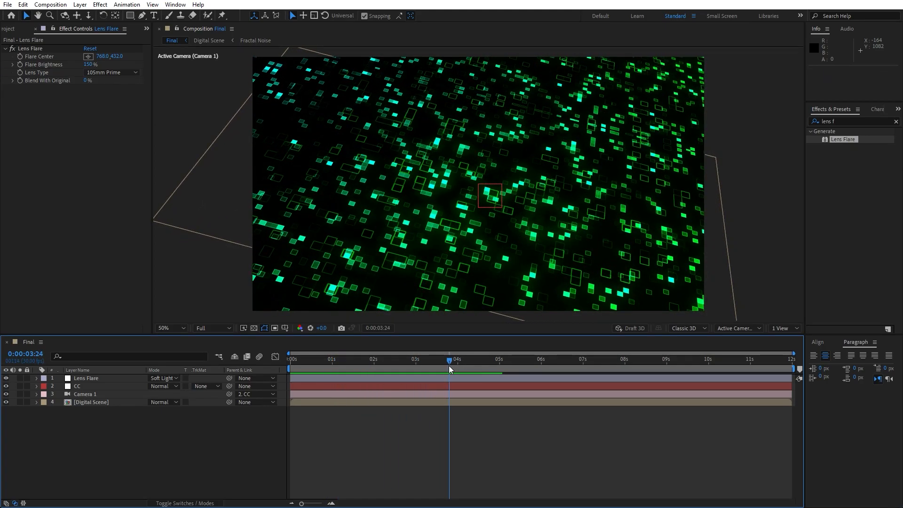
{"action": "key", "text": "space"}
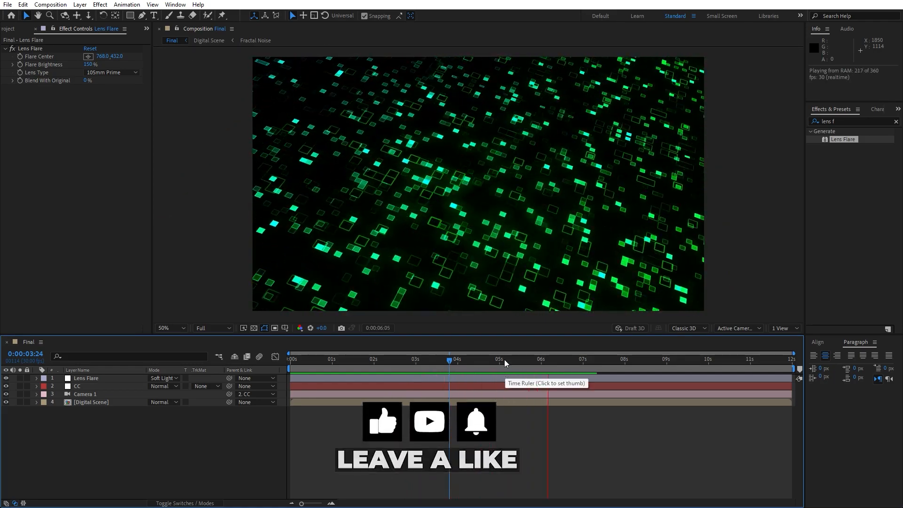
{"action": "left_click", "coordinate": [430, 361]}
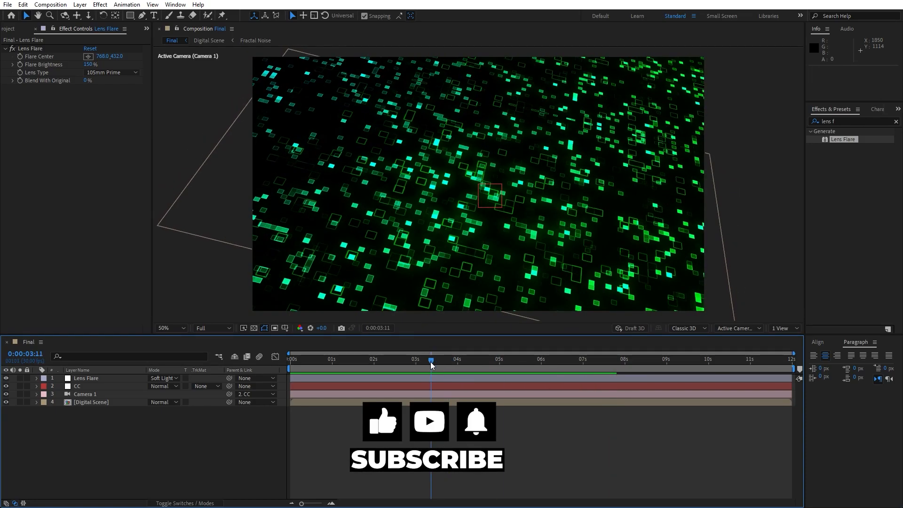